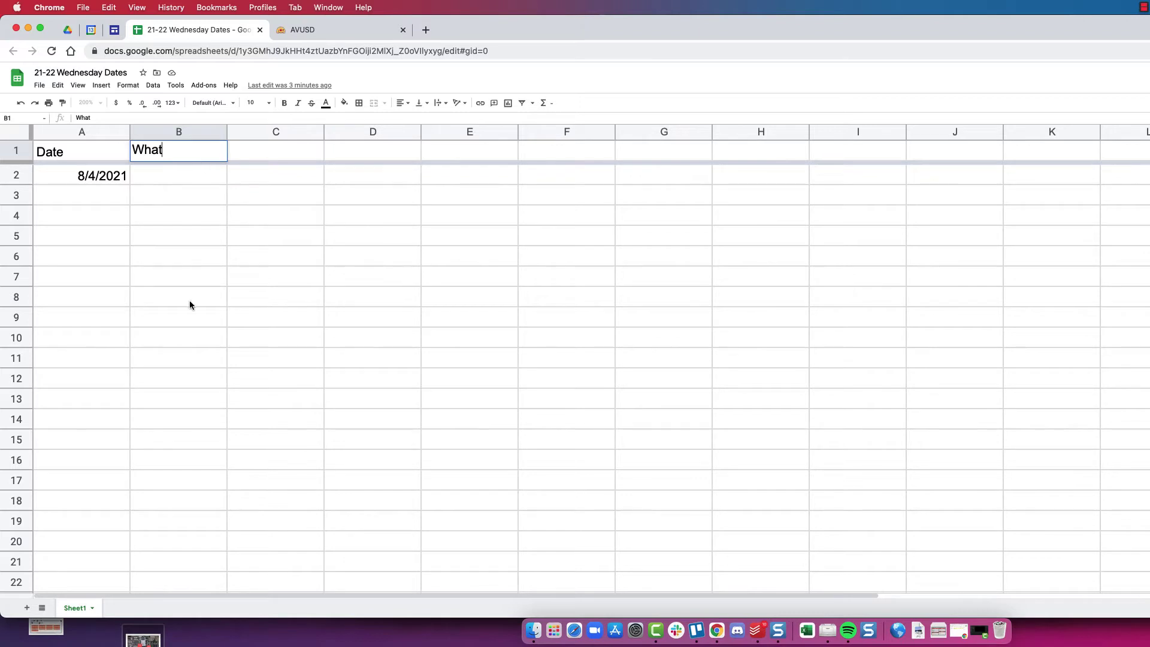
- Enter the formula =A2+7 in cell A3 to get the date one week after the first one
left_click(103, 236)
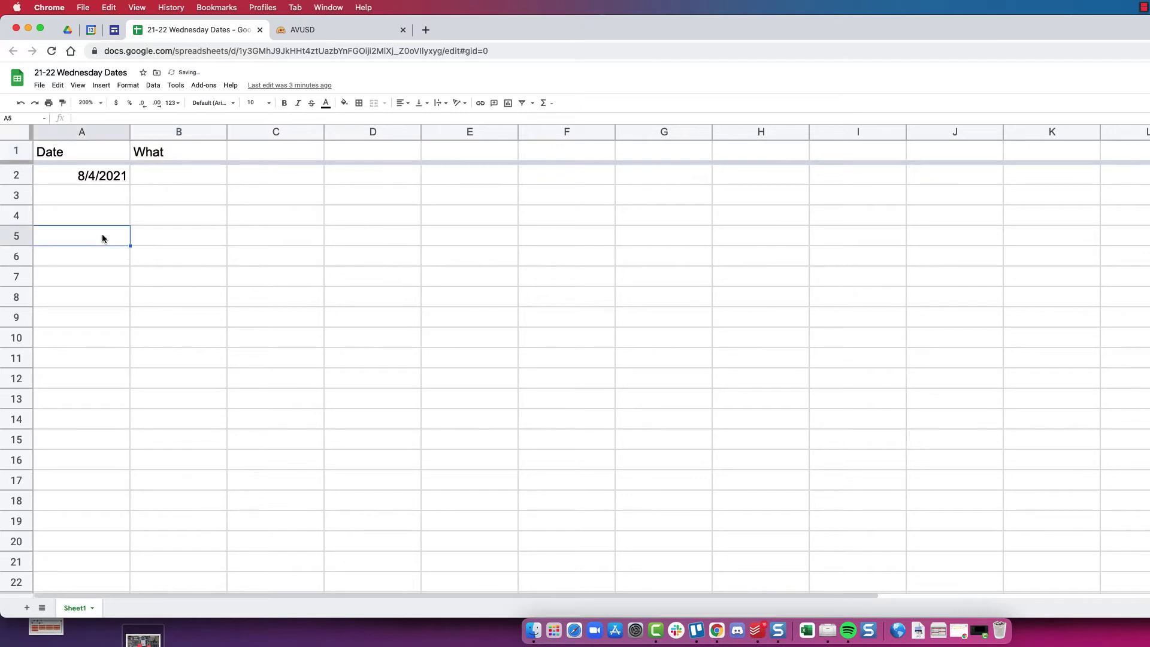
left_click(100, 179)
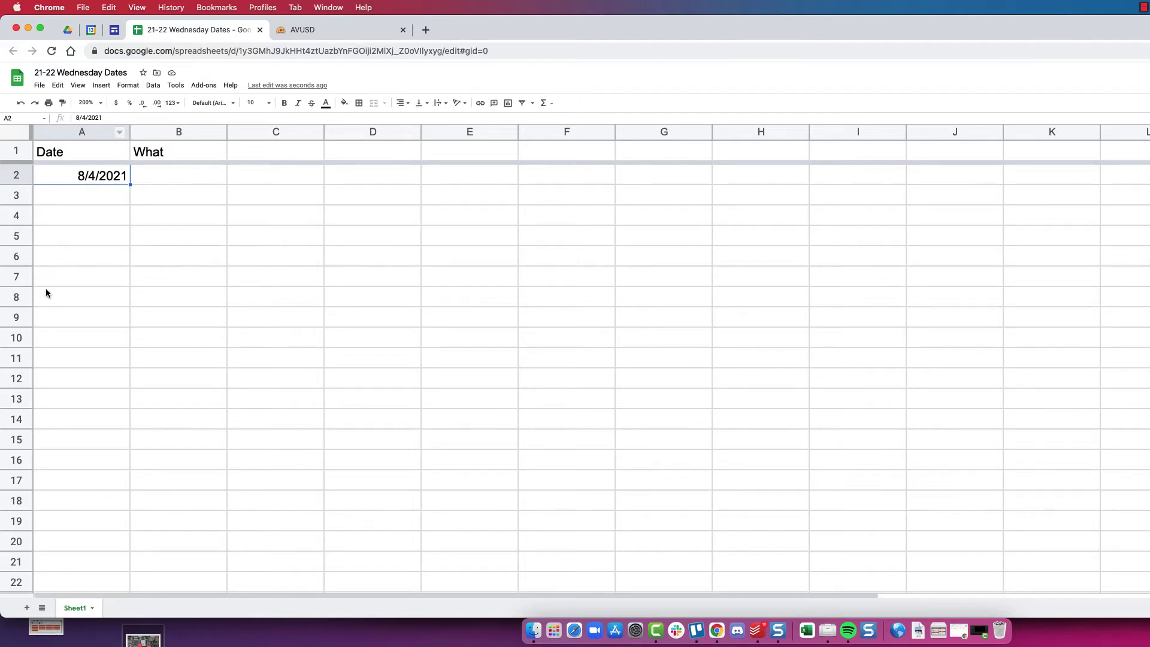
left_click(52, 198)
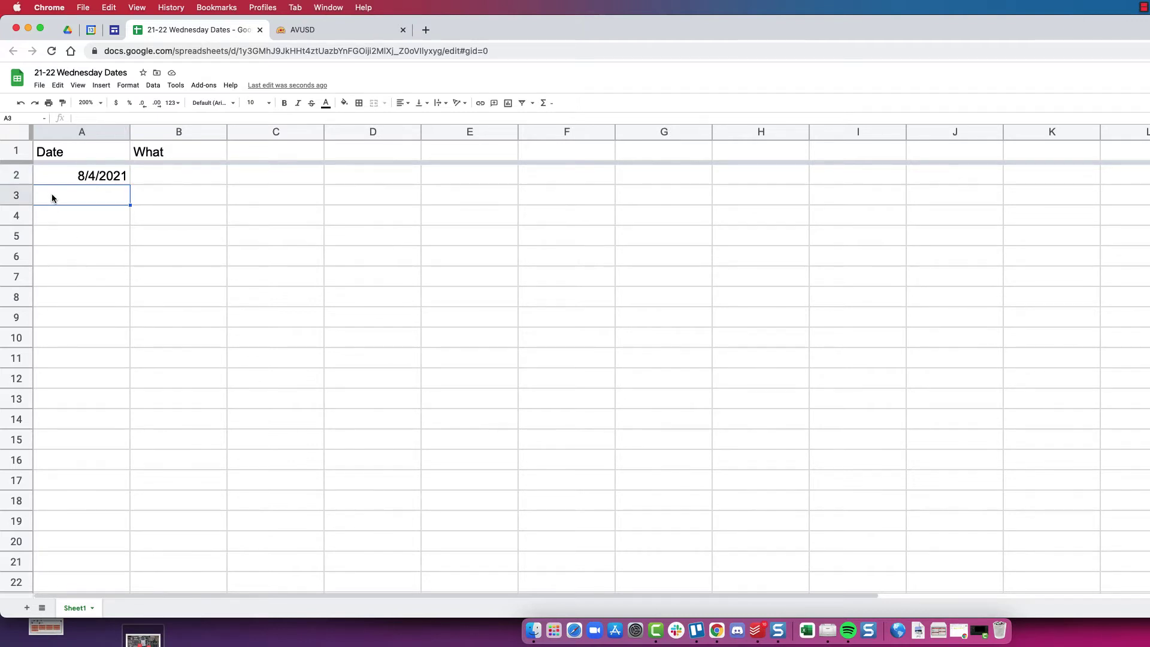
type("=")
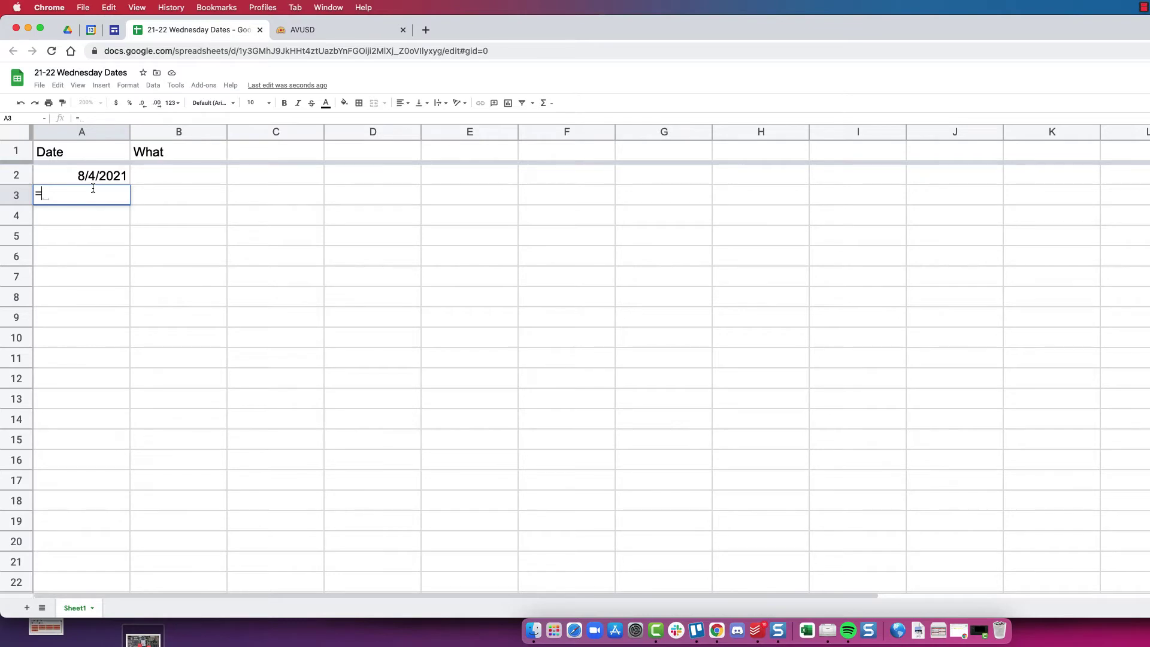
type("A2")
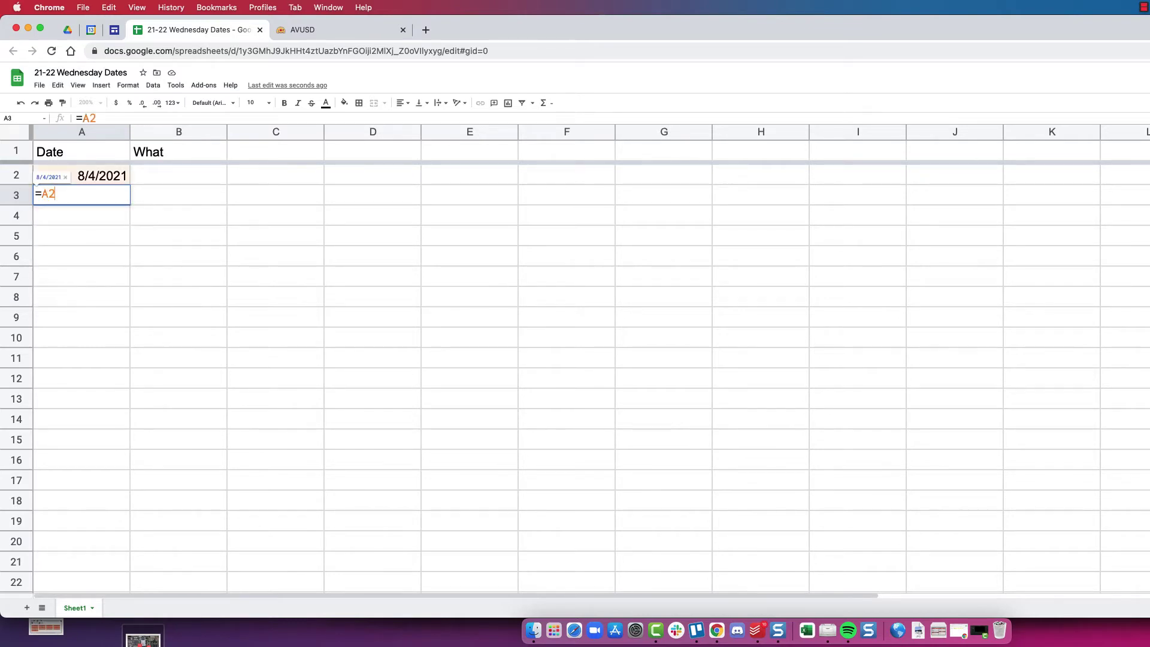
type("+")
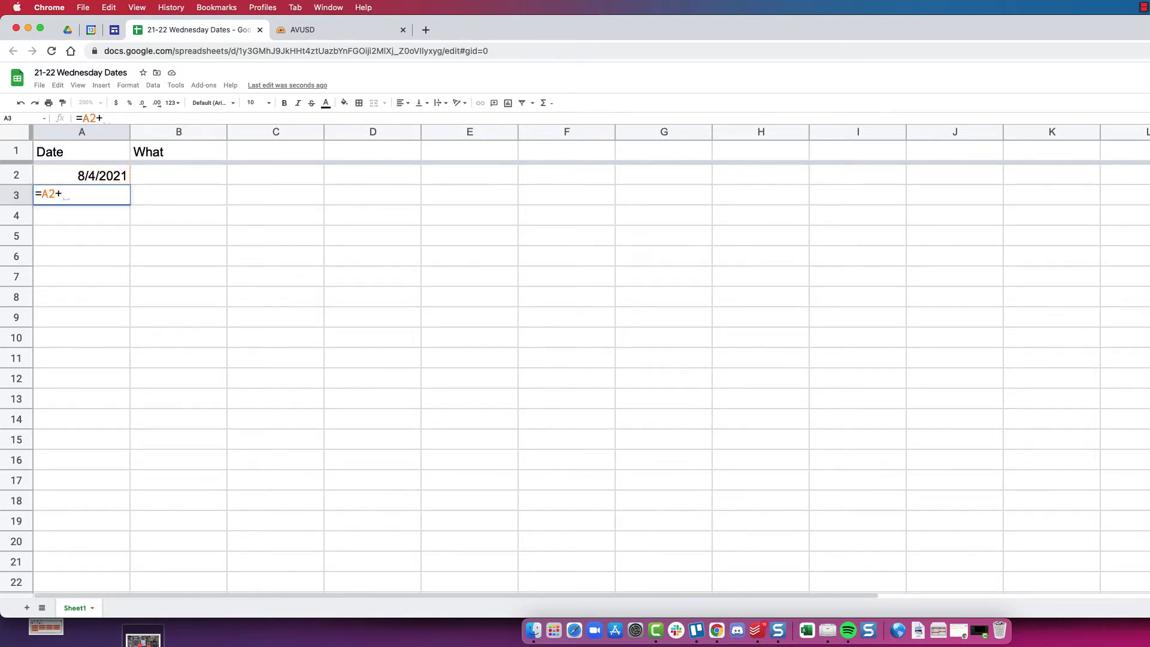
type("7")
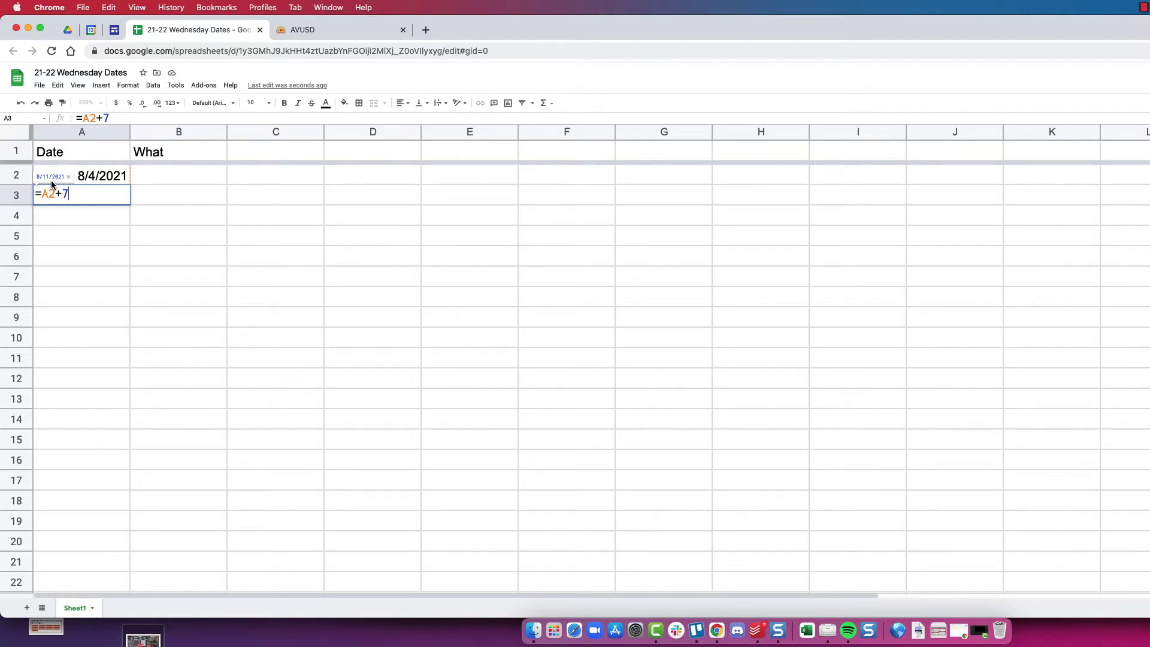
key("Return")
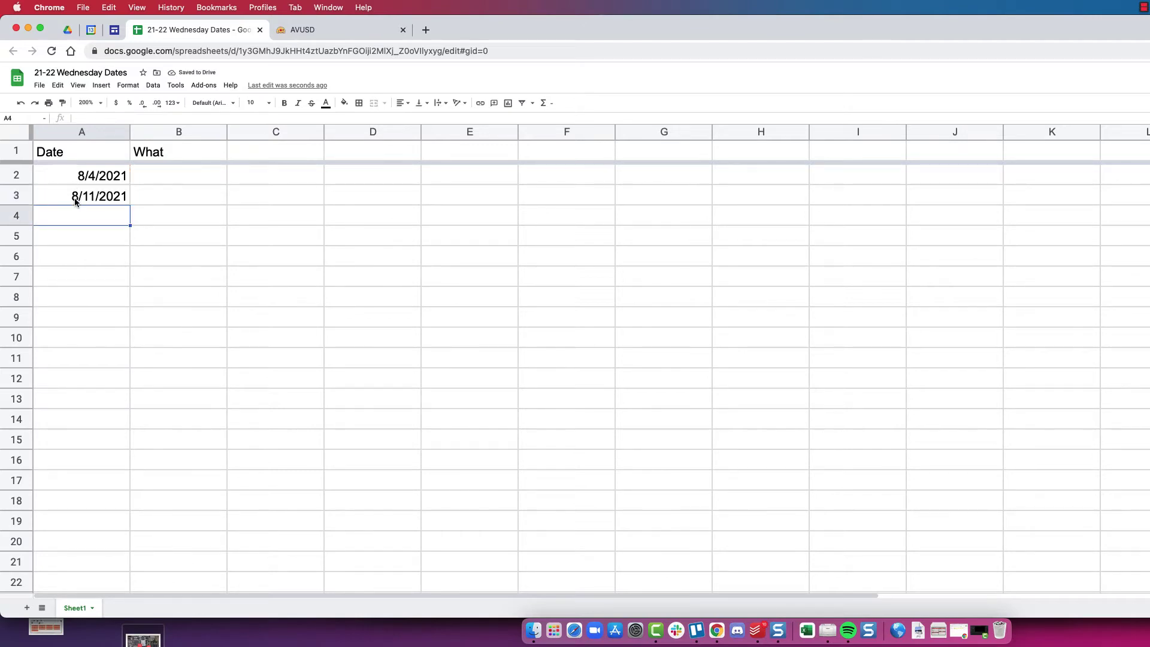
- Fill the weekly date formula from A3 down column A through row 54
left_click(75, 200)
left_click_drag(129, 205, 135, 428)
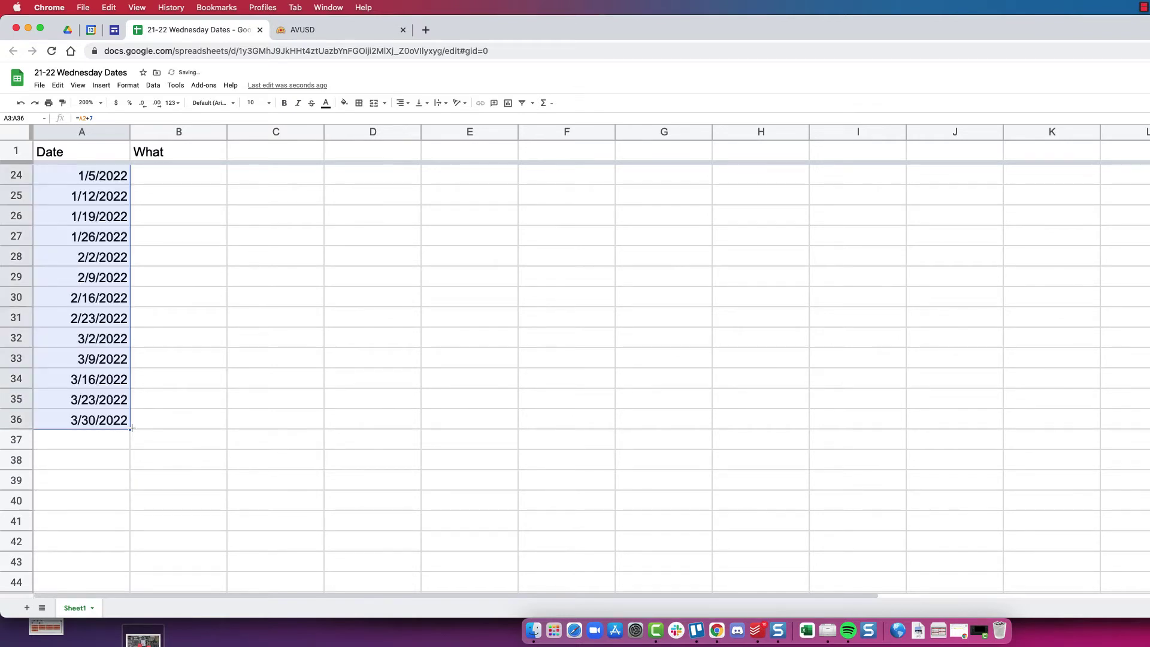
left_click(131, 430)
left_click(106, 421)
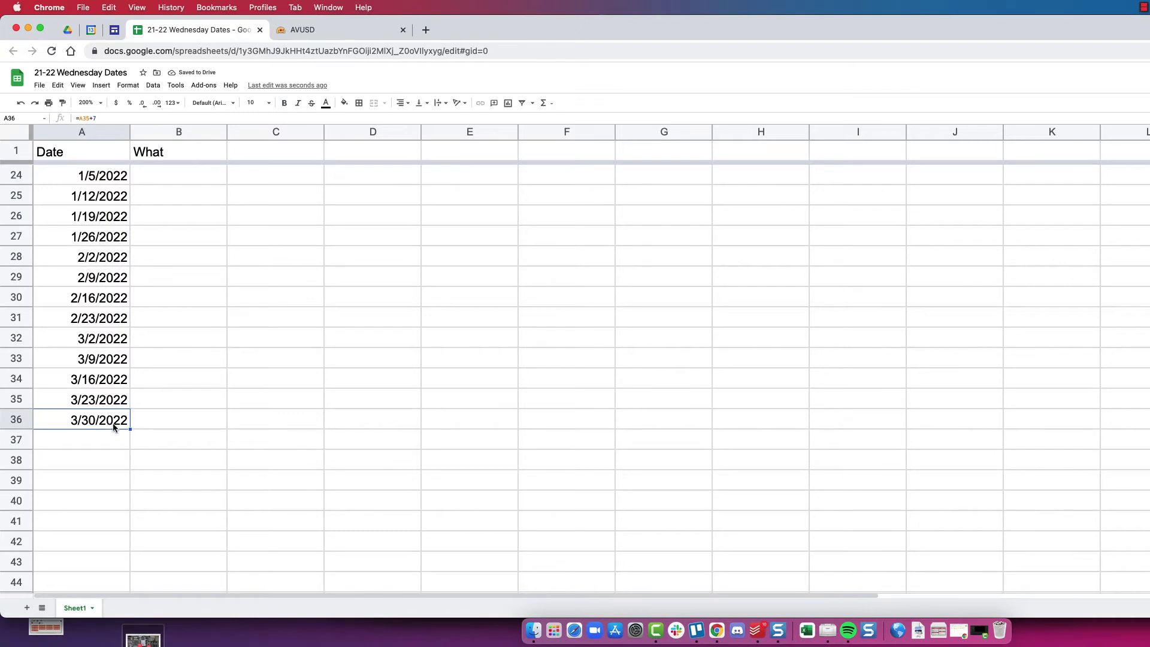
left_click_drag(128, 429, 122, 549)
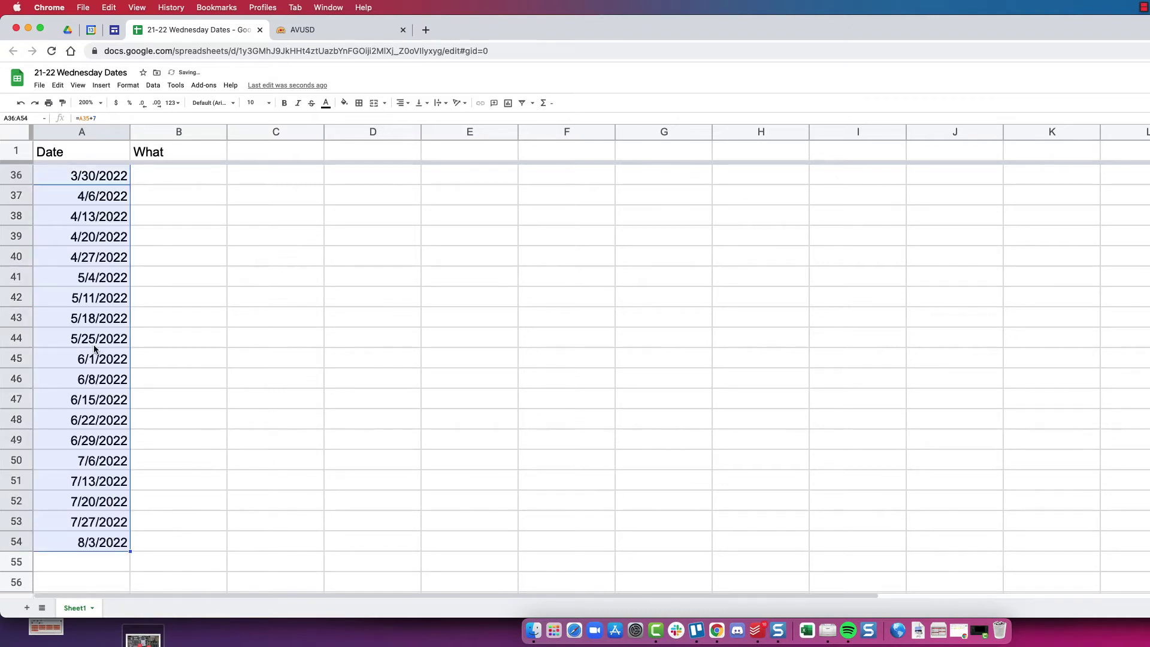
- Delete the dates from 6/1/2022 onward in cells A45:A54
left_click_drag(87, 362, 76, 547)
key("Delete")
scroll(147, 474, "up", 15)
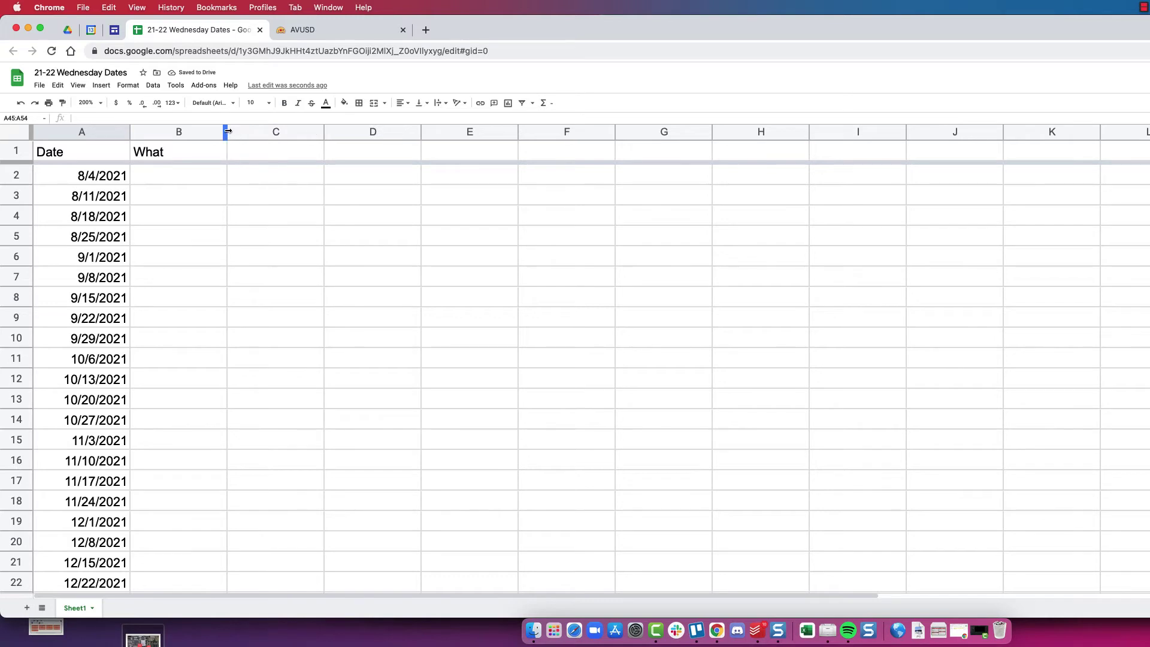
- Widen column B to about twice its width and enter TWD in B2 and SERD in B3
left_click_drag(227, 130, 324, 141)
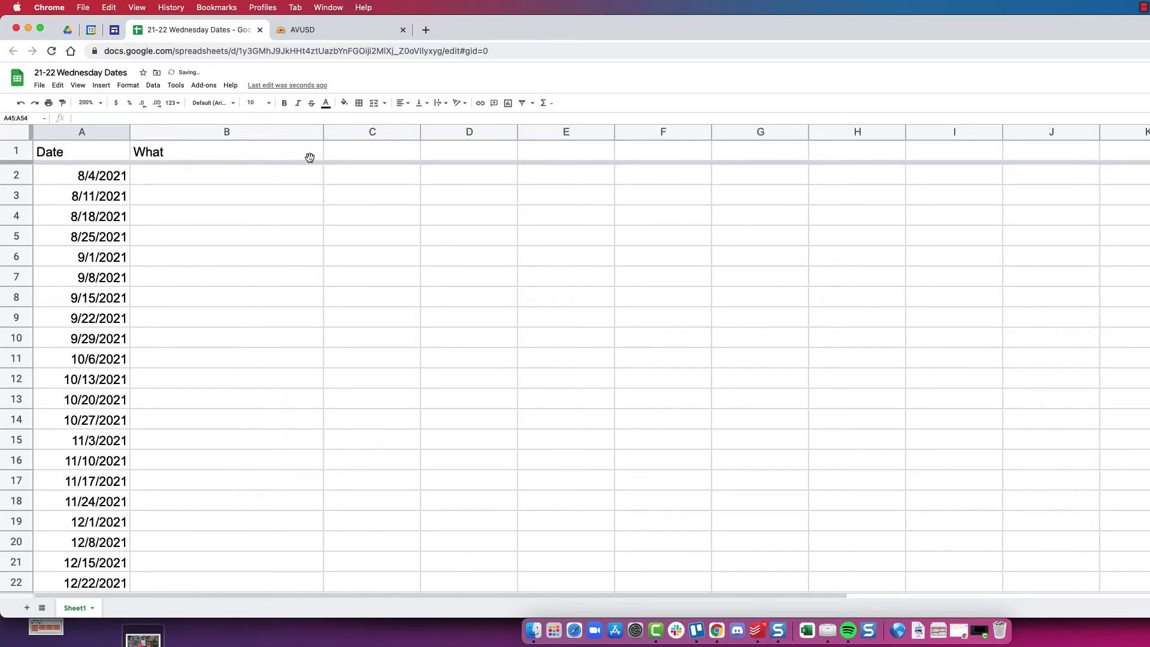
left_click(254, 176)
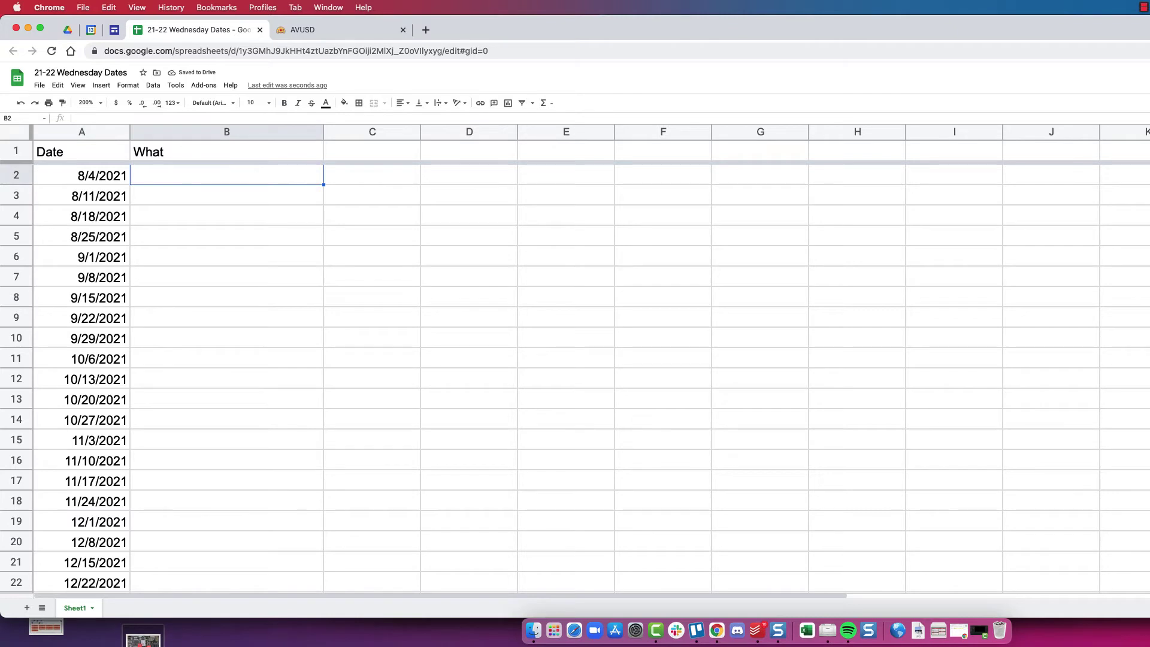
type("TWD")
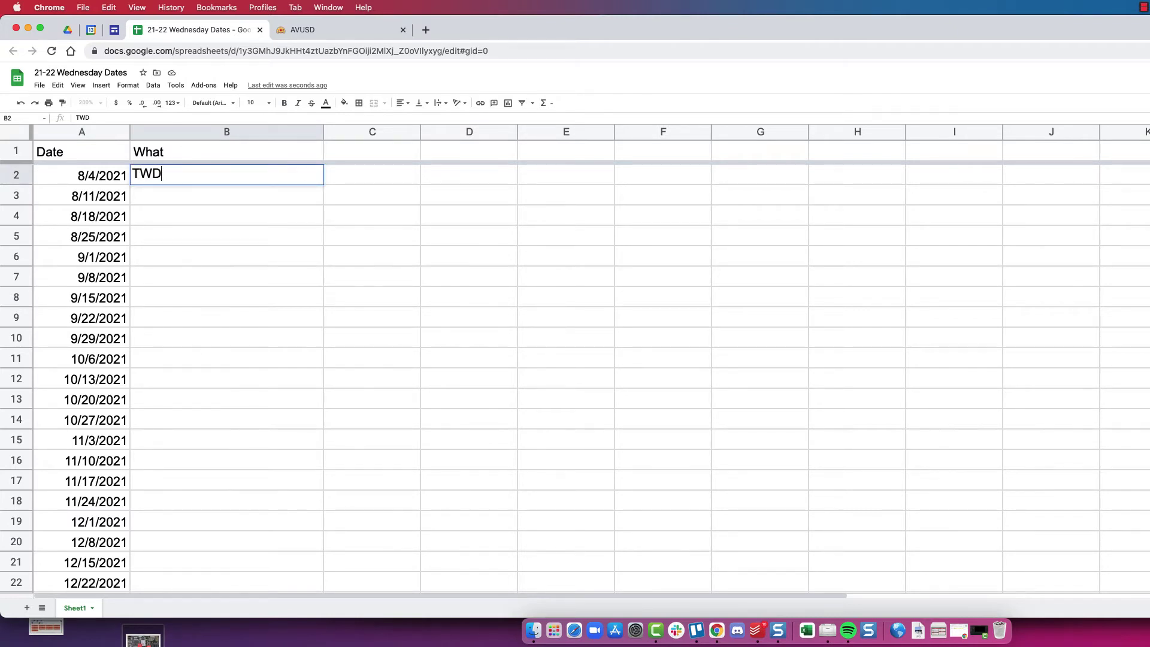
key("Return")
type("SERD")
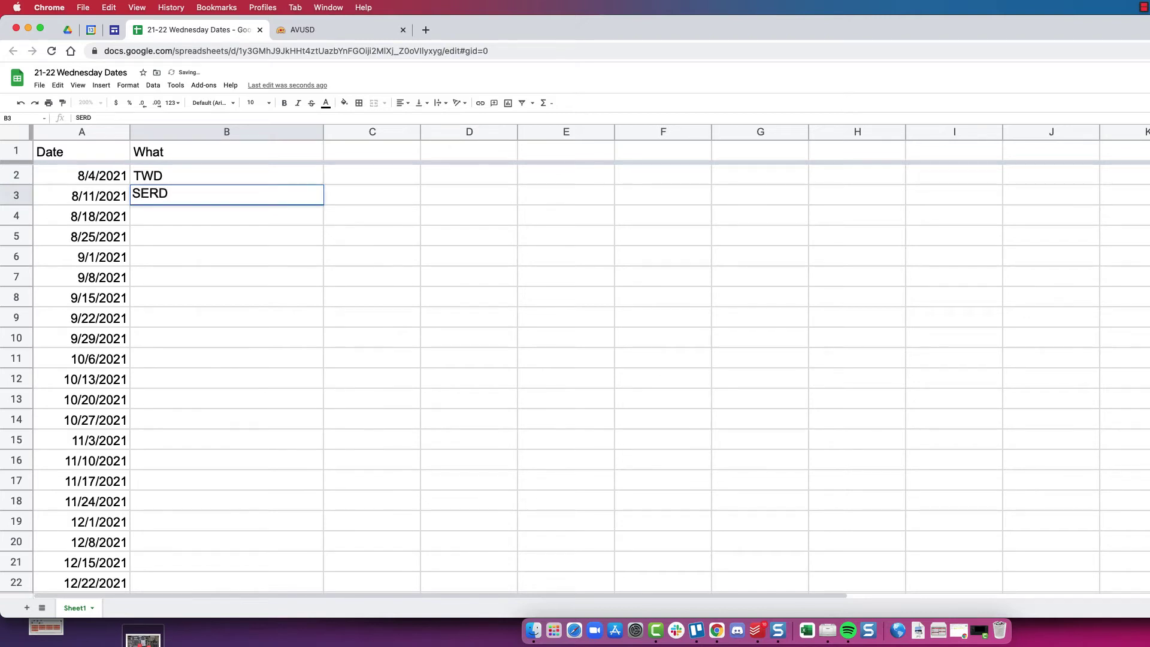
key("Return")
- Enter SERD/ILT in B4 and SERD EXT in B5
type("SERD/I")
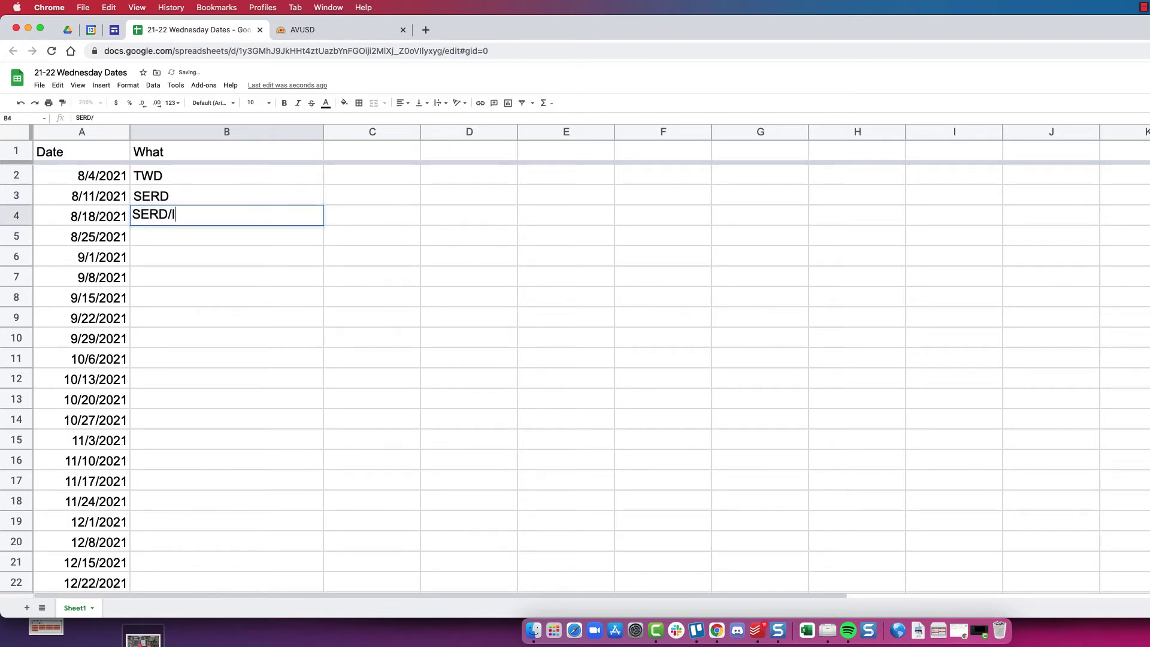
type("LT")
key("Return")
type("SERd")
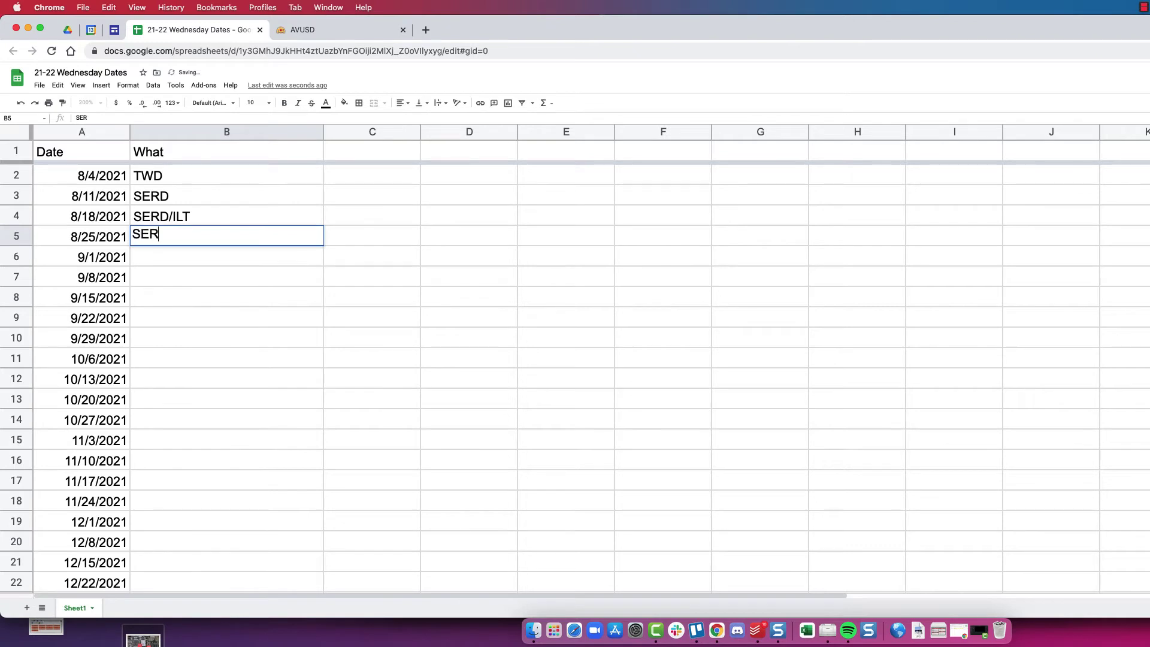
key("BackSpace")
key("BackSpace")
type("D EXT")
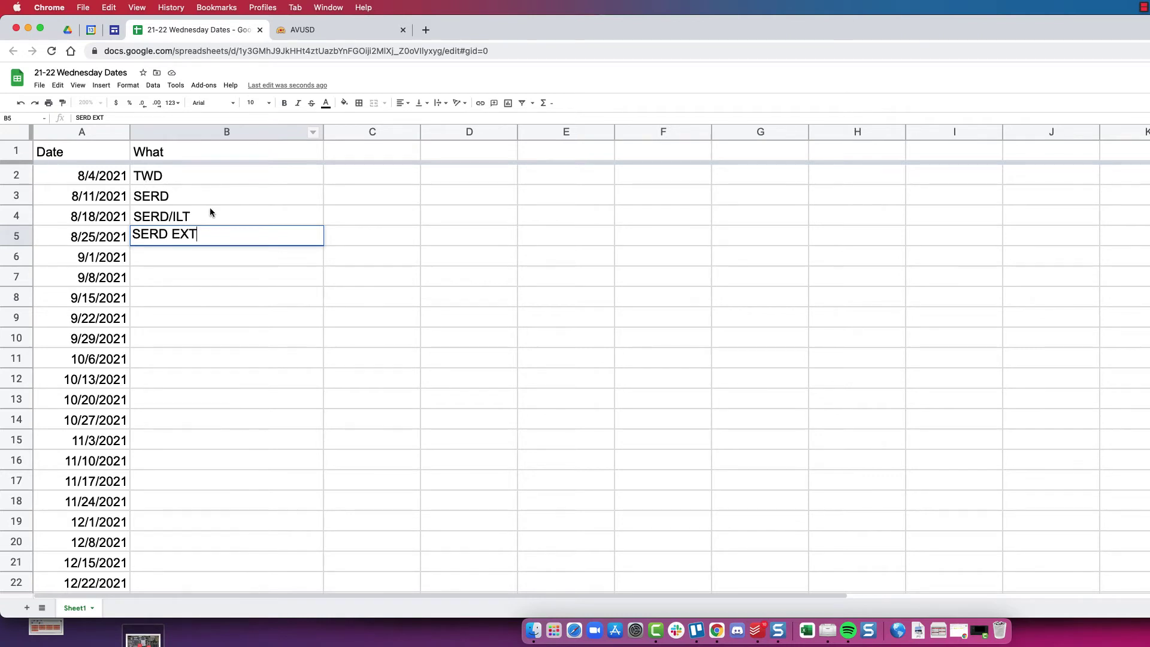
- Start a new conditional formatting rule for the whole of column B
left_click(222, 133)
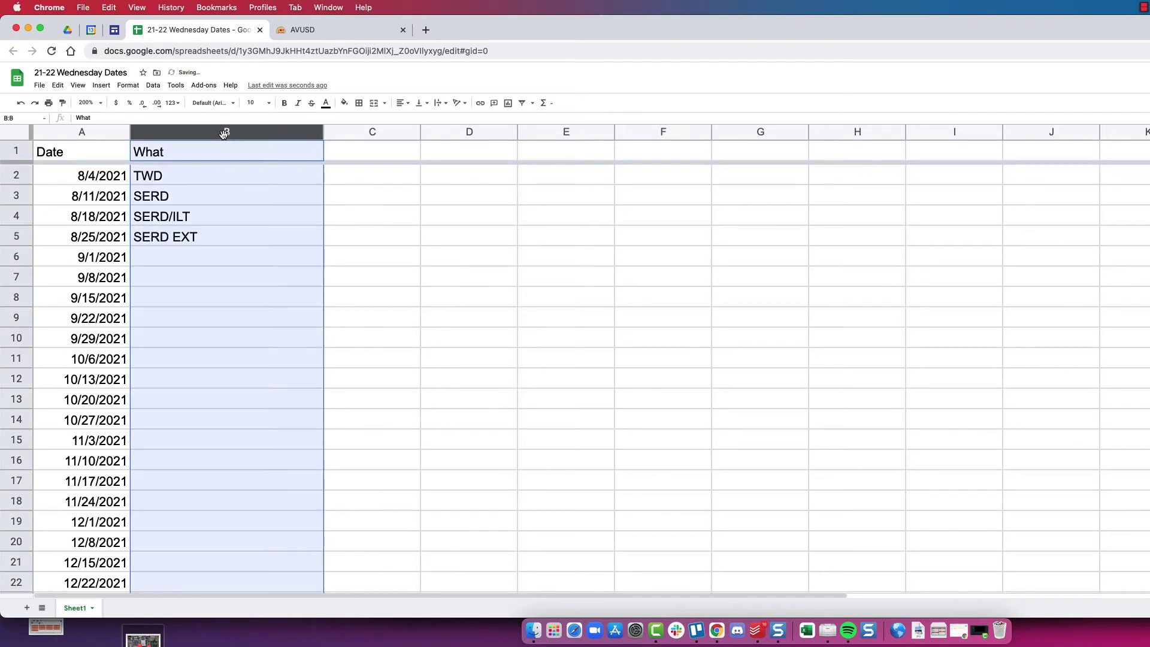
left_click(154, 86)
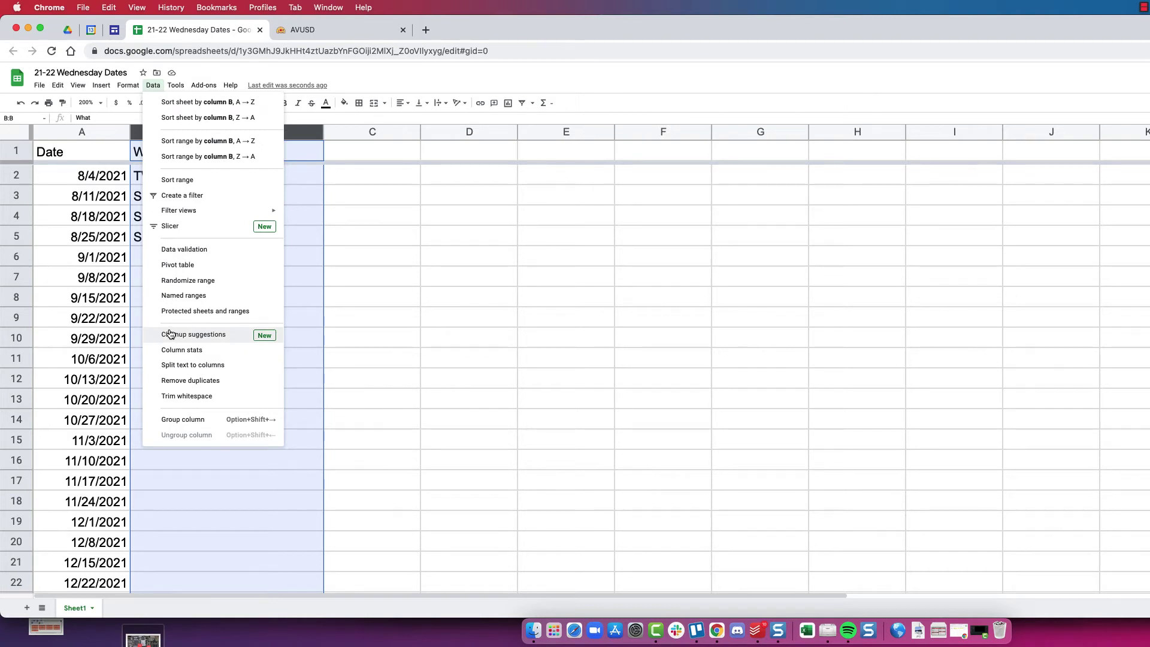
mouse_move(128, 85)
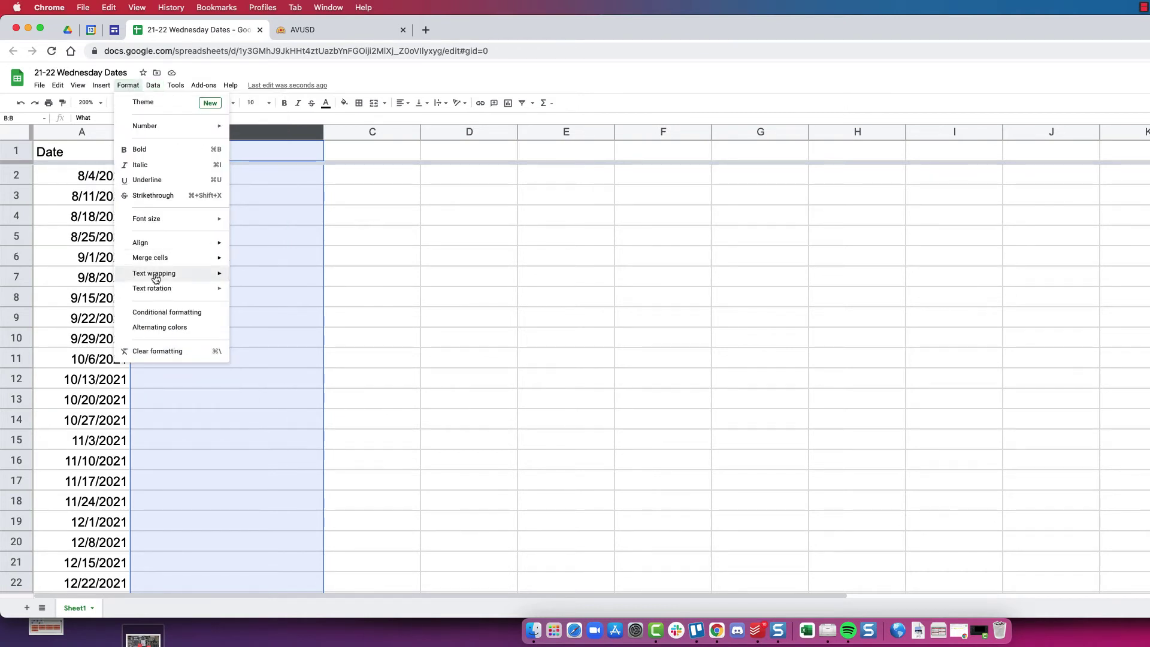
left_click(149, 313)
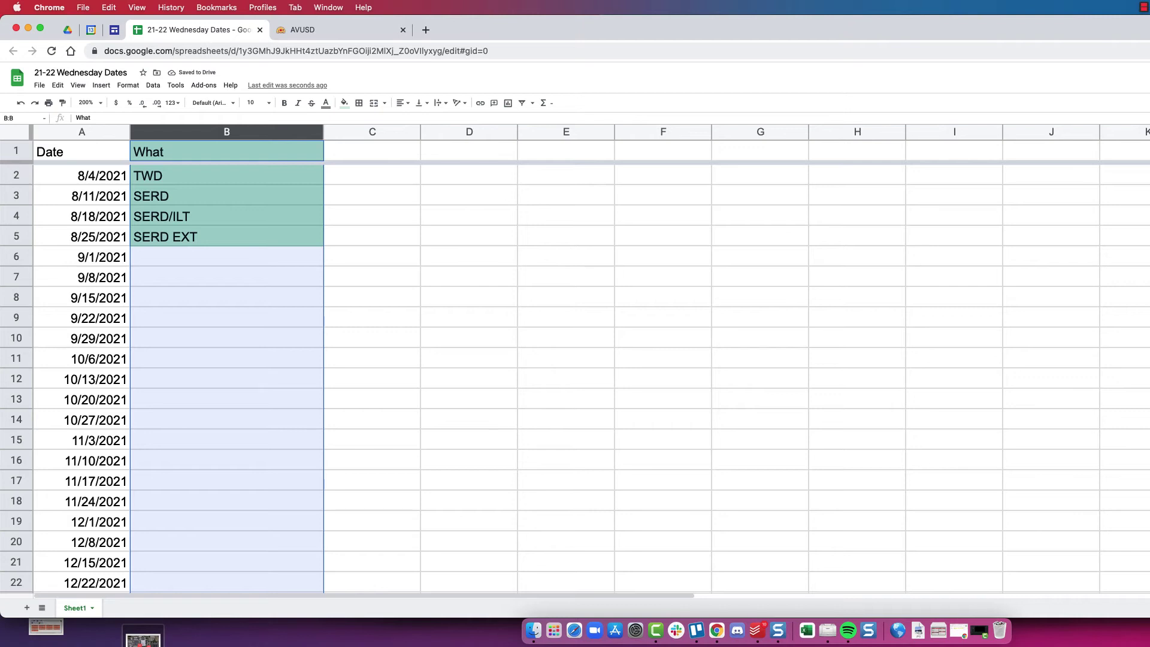
mouse_move(1149, 259)
left_mouse_down()
mouse_move(1115, 258)
mouse_move(1145, 258)
left_mouse_up()
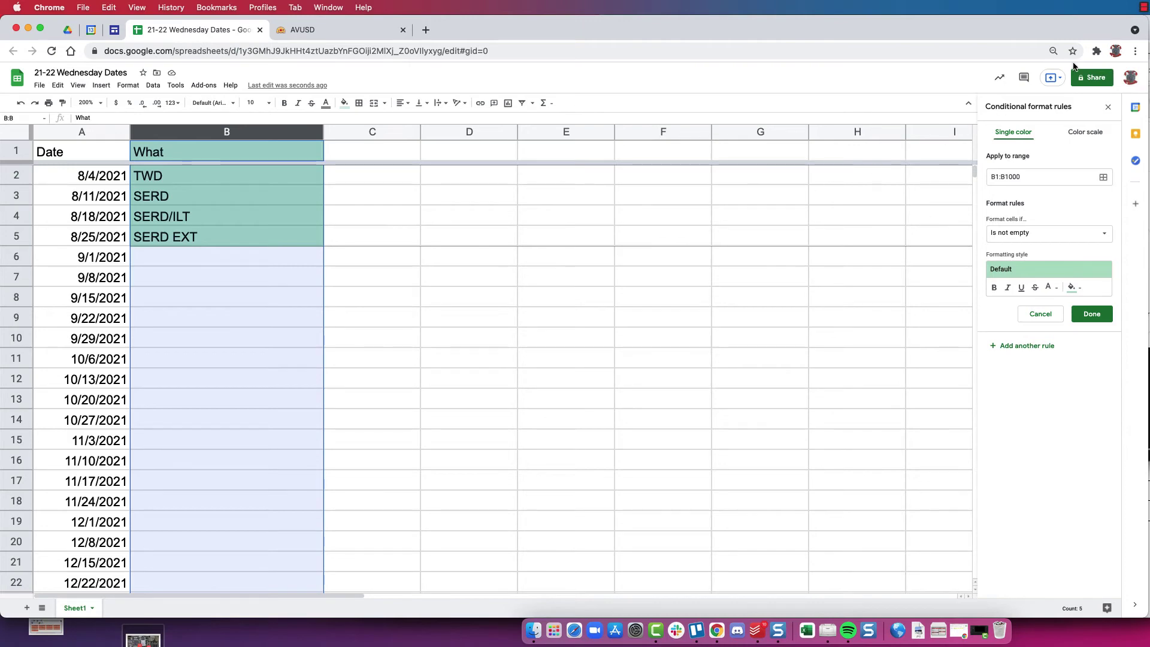
left_click(1049, 52)
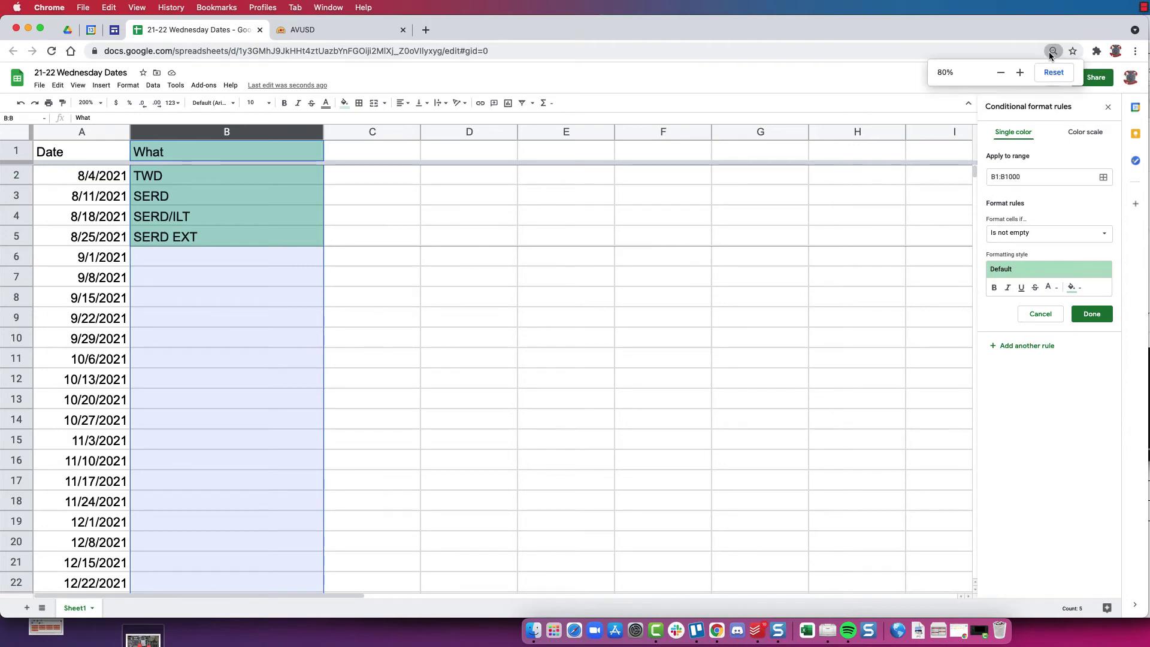
left_click(1020, 72)
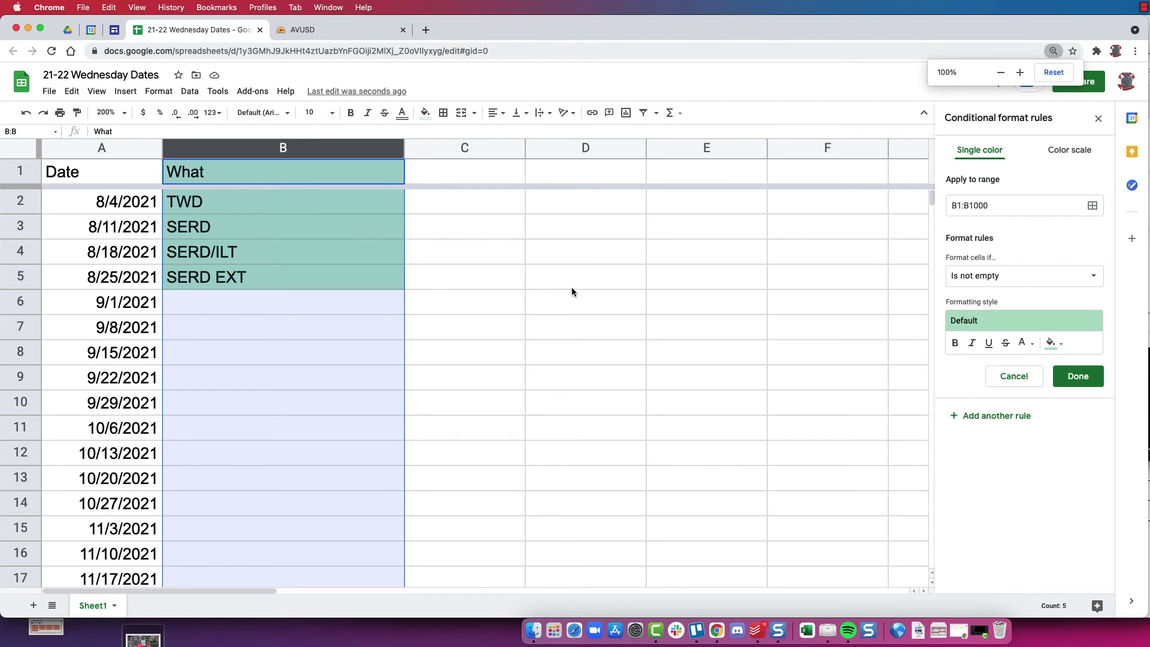
- Make the rule give cells whose text is exactly TWD a teal theme fill, and save it
left_click(990, 282)
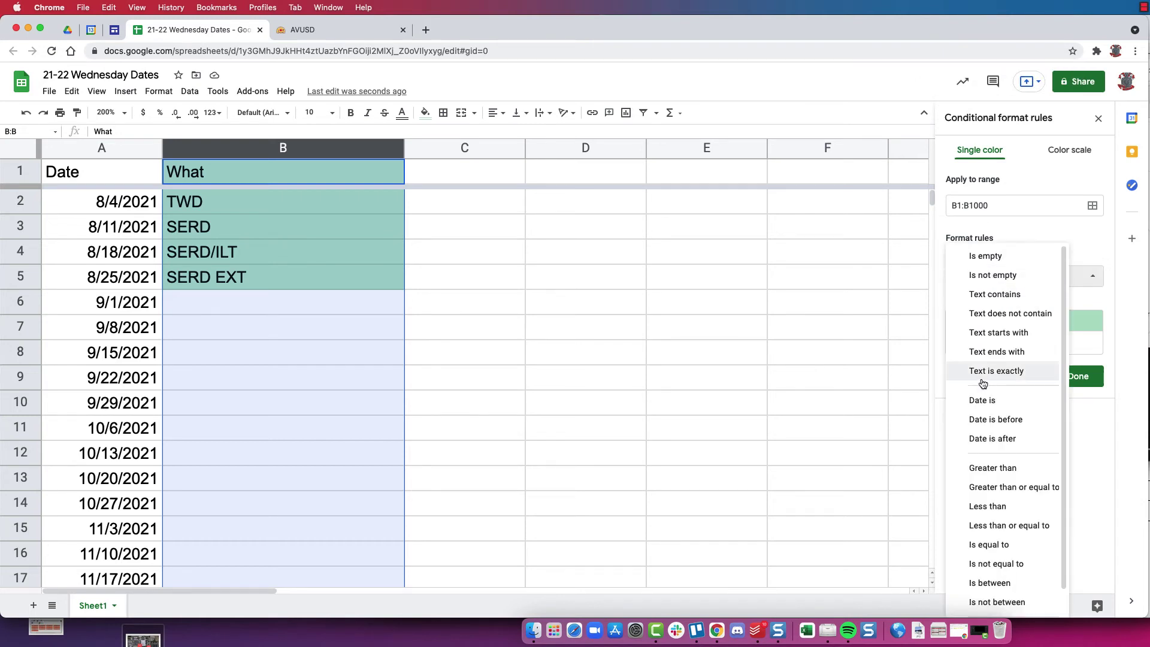
left_click(981, 373)
left_click(988, 306)
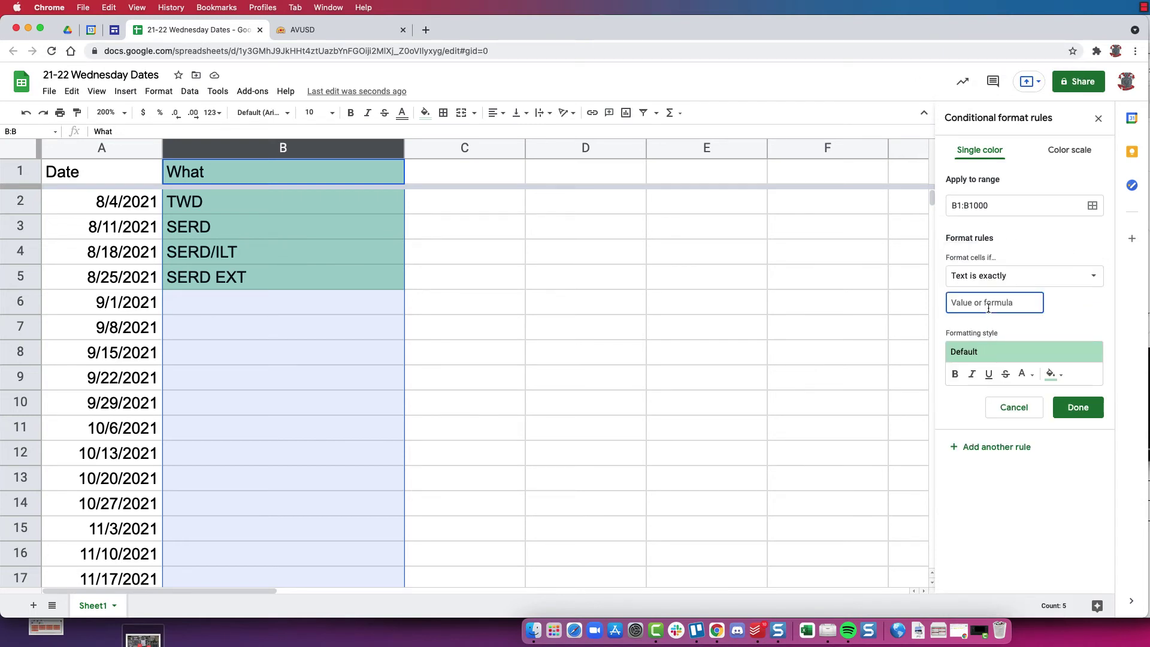
type("TWD")
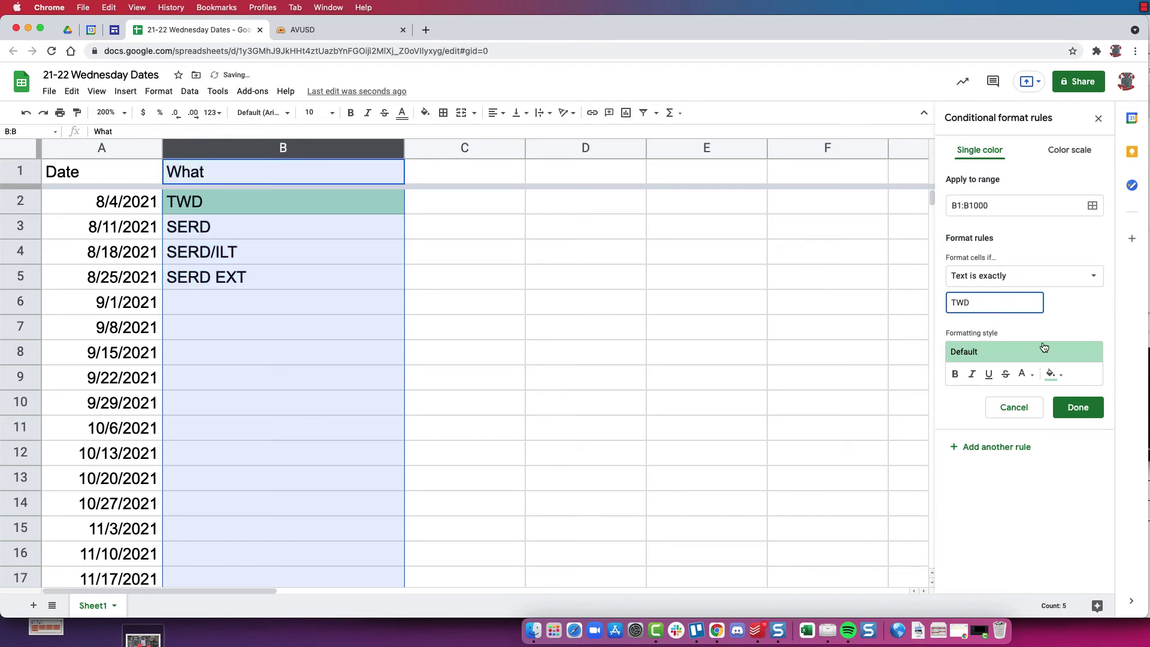
left_click(1053, 374)
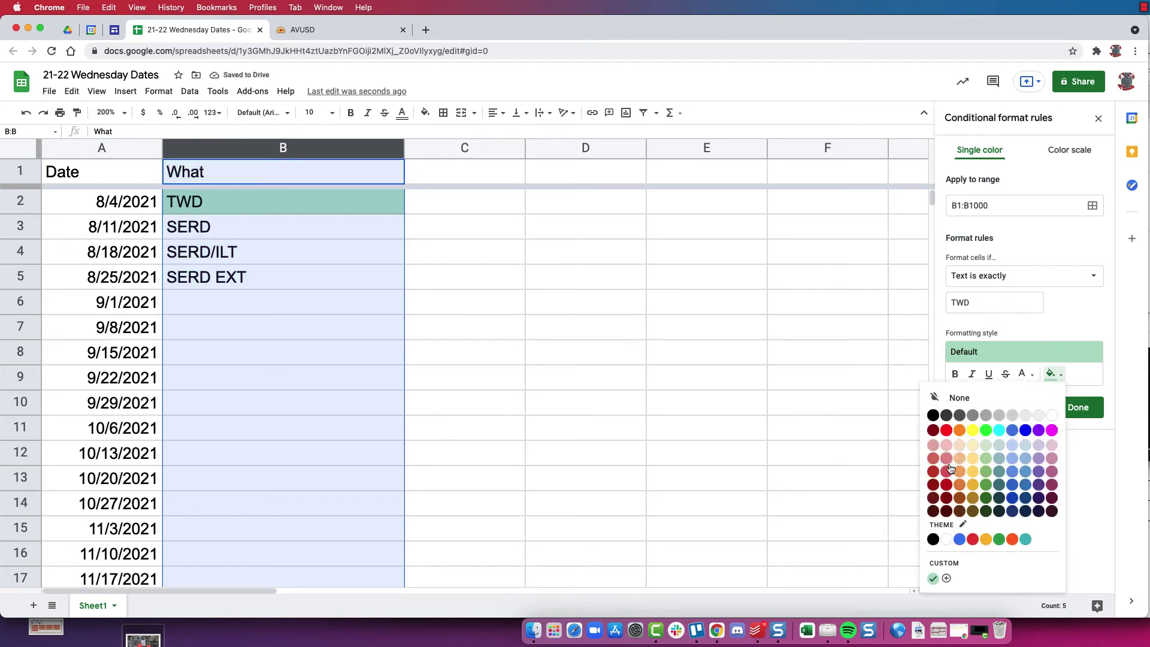
left_click(1023, 540)
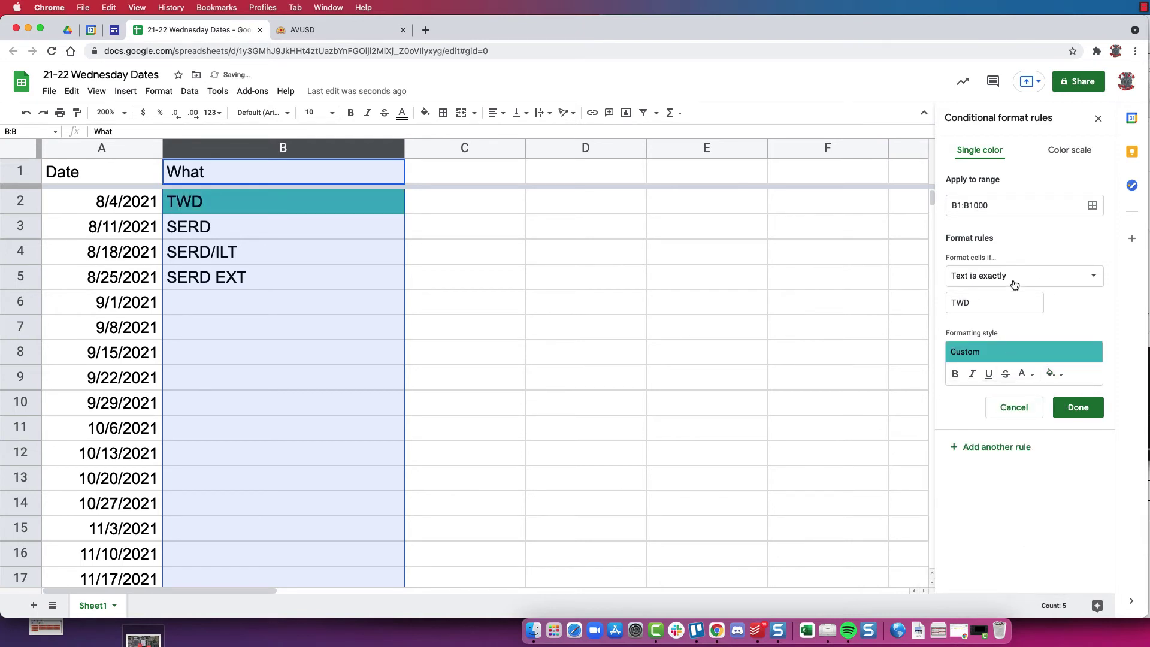
left_click(1076, 407)
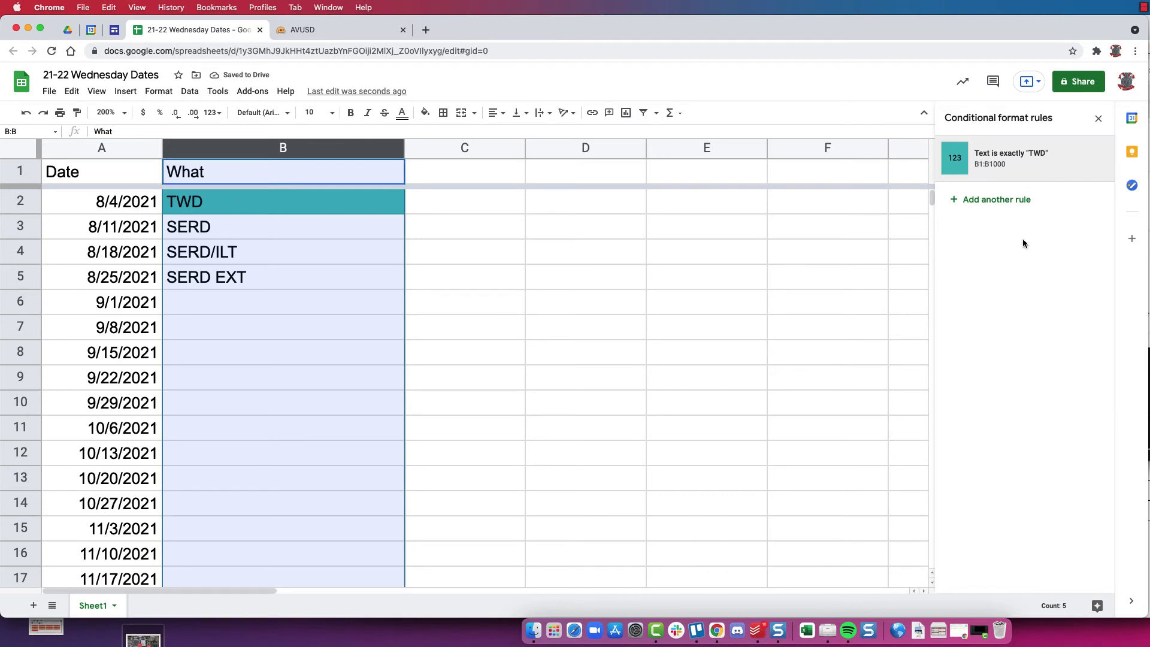
- Add a rule giving column B cells whose text is exactly SERD an orange theme fill, and save it
left_click(1020, 200)
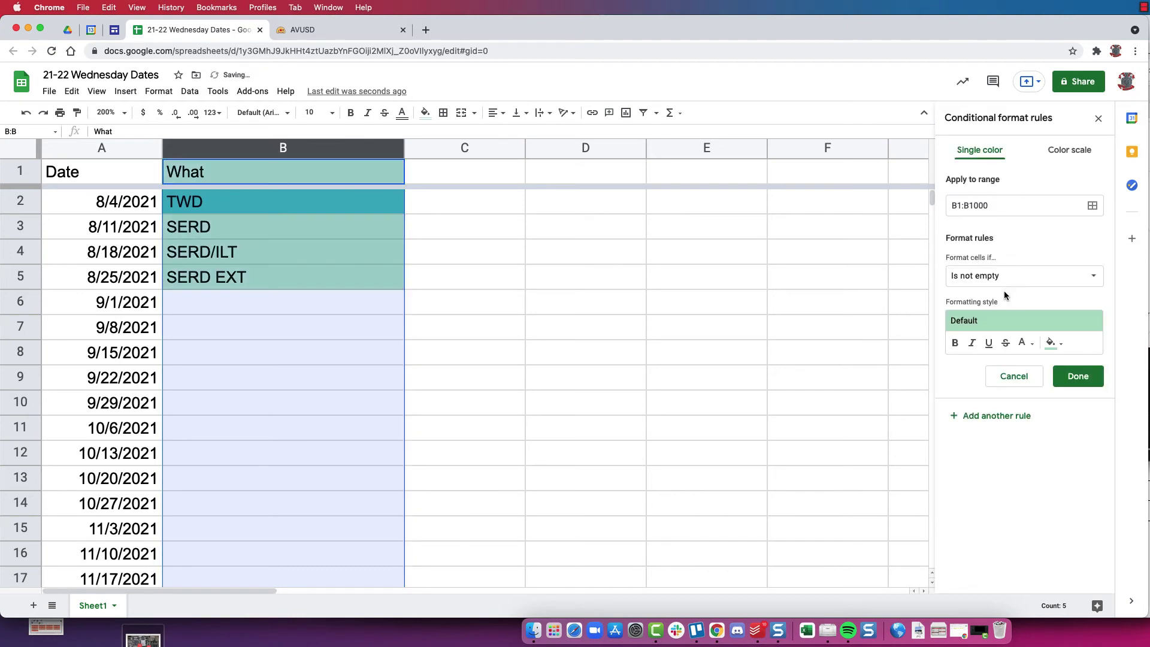
left_click(1012, 275)
left_click(1017, 372)
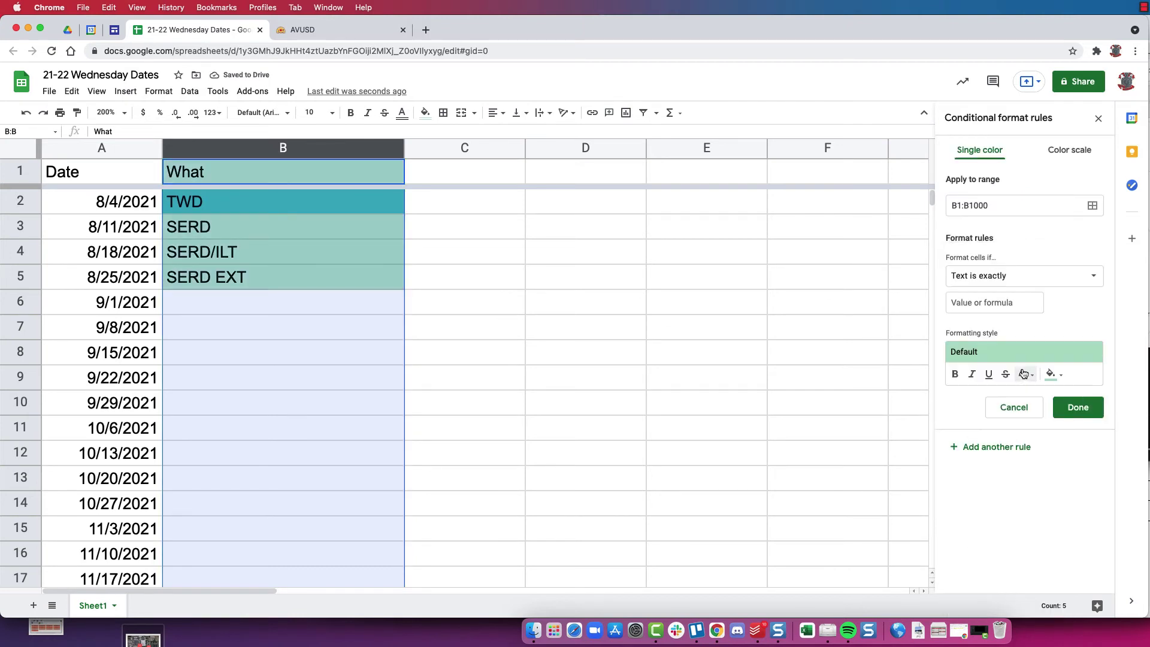
left_click(1021, 308)
type("SERD")
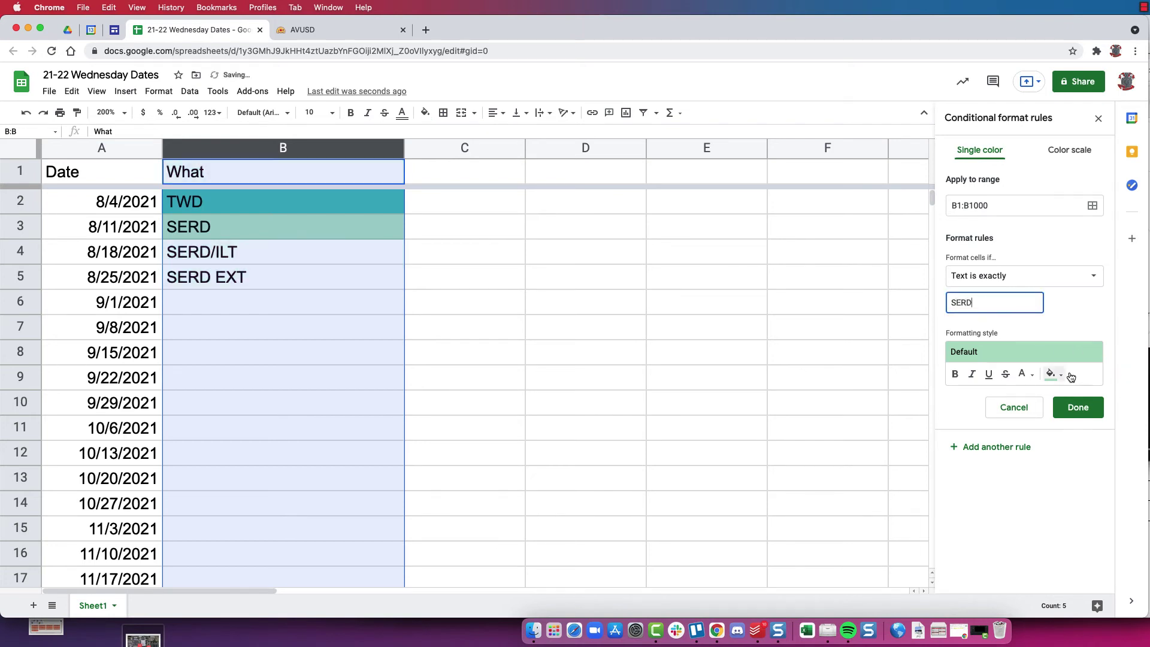
left_click(1051, 375)
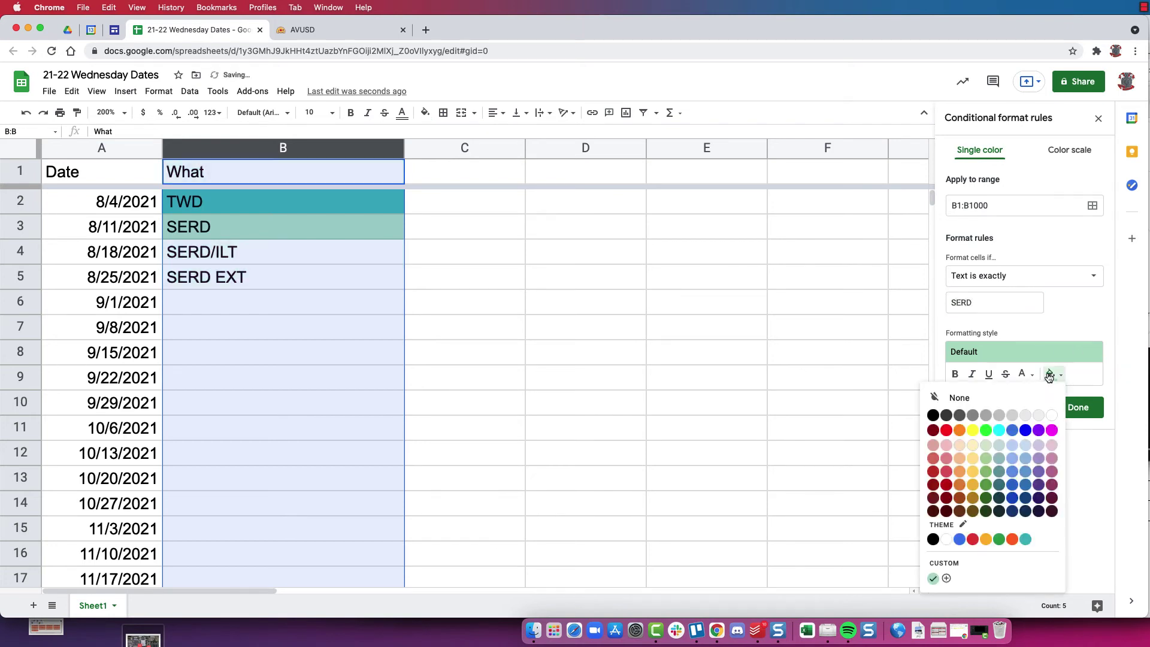
left_click(1013, 539)
left_click(1084, 408)
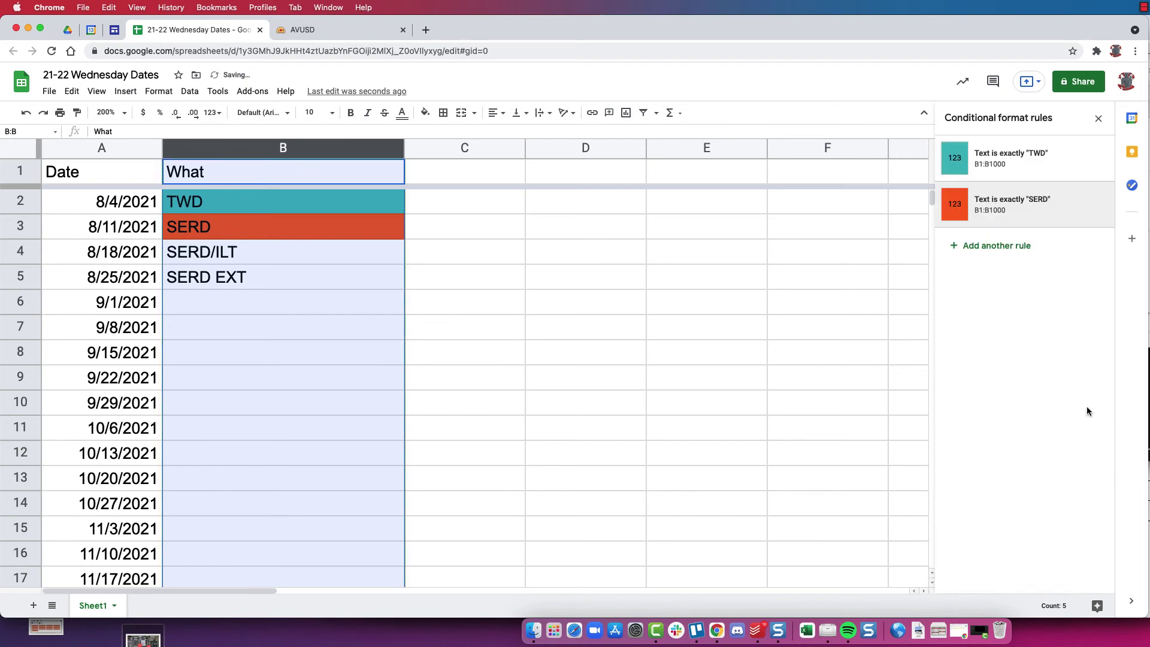
- Add a rule giving column B cells whose text is exactly SERD/ILT a yellow-orange theme fill, and save it
left_click(1006, 245)
left_click(995, 278)
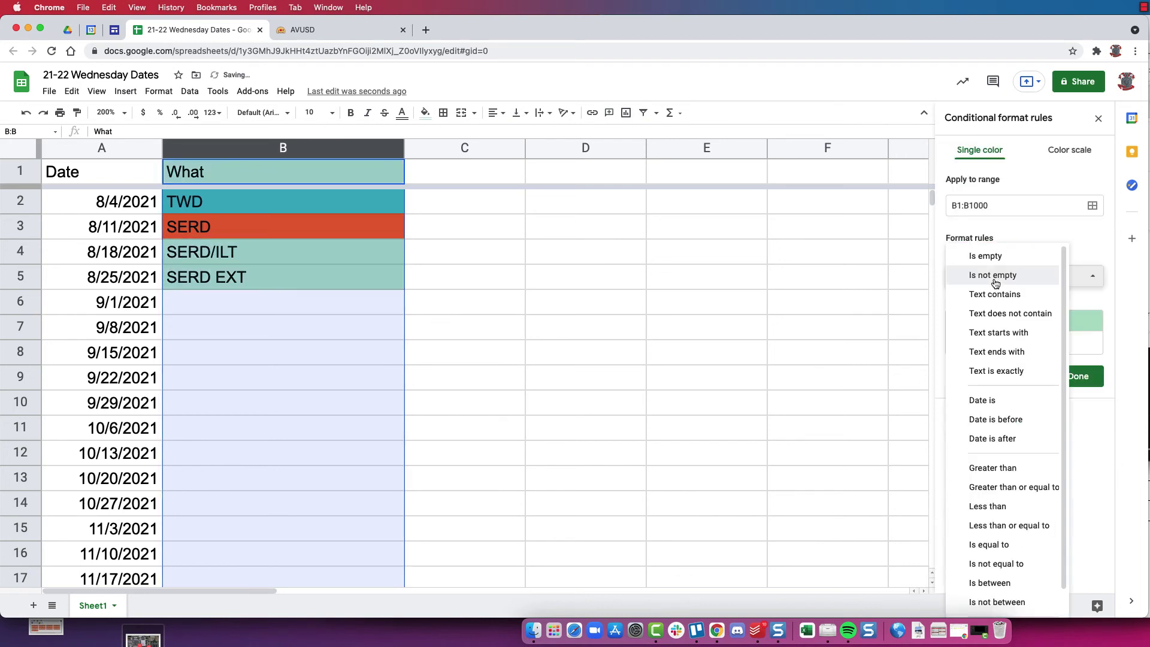
left_click(1008, 372)
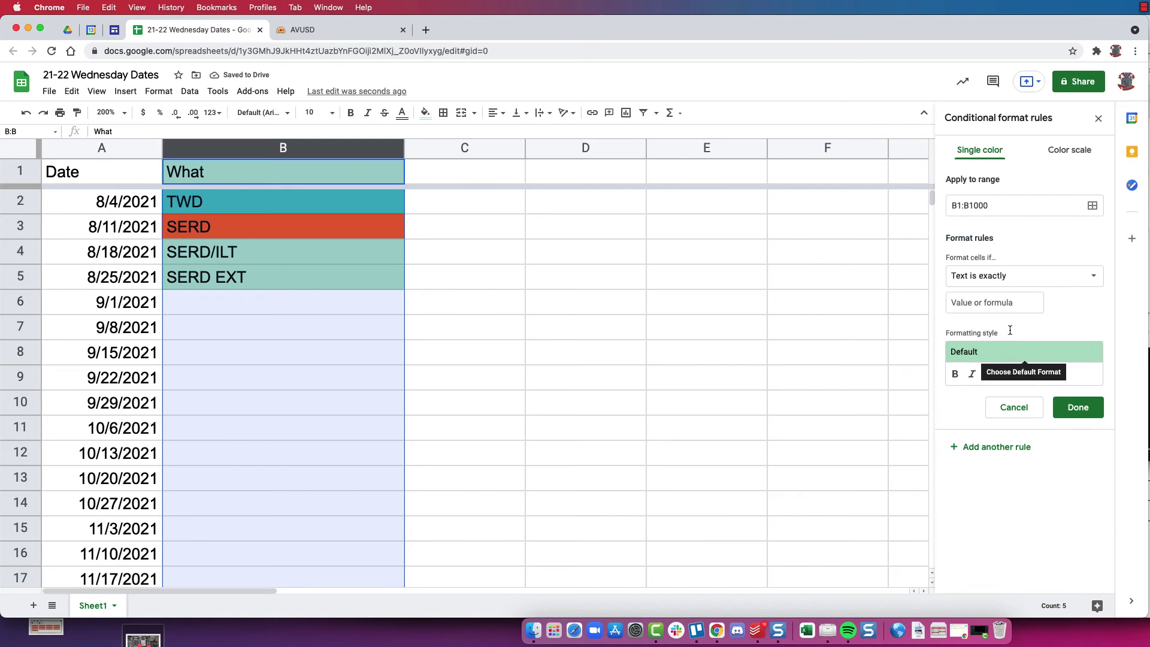
left_click(1004, 303)
type("SERD/IL")
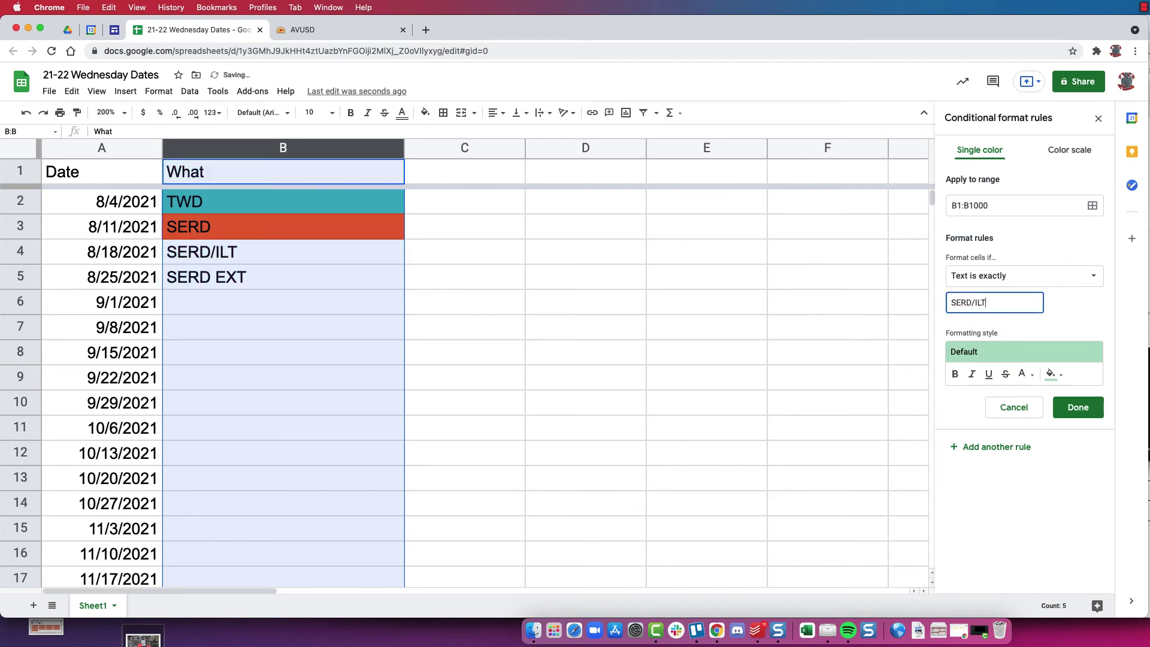
type("T")
left_click(1050, 373)
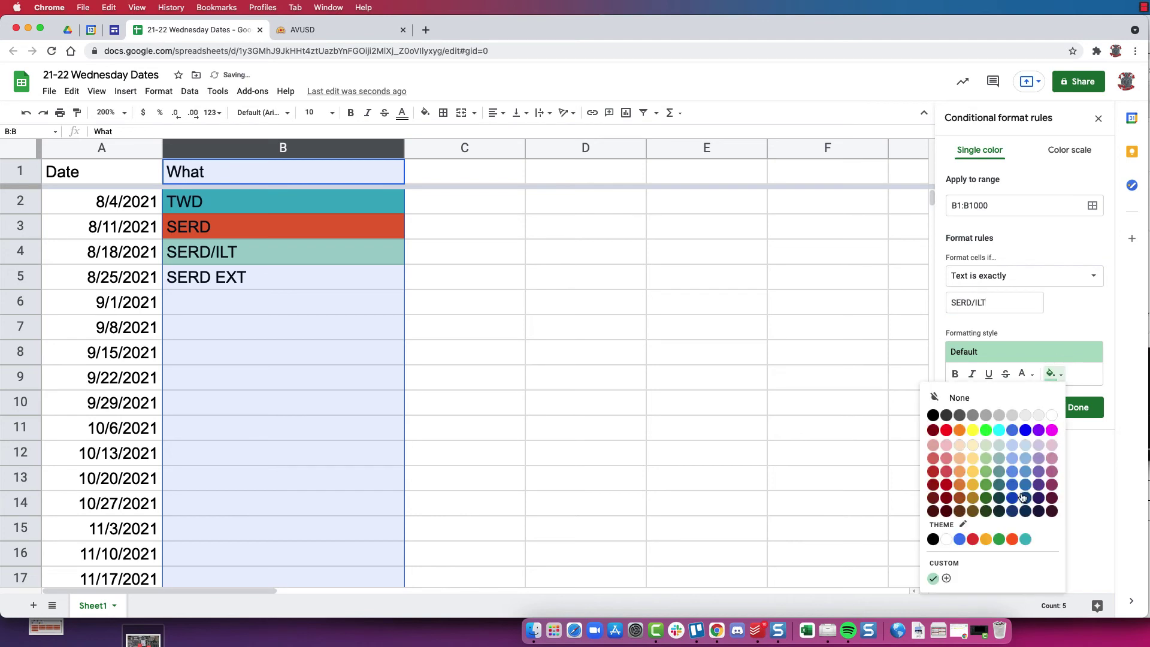
left_click(985, 538)
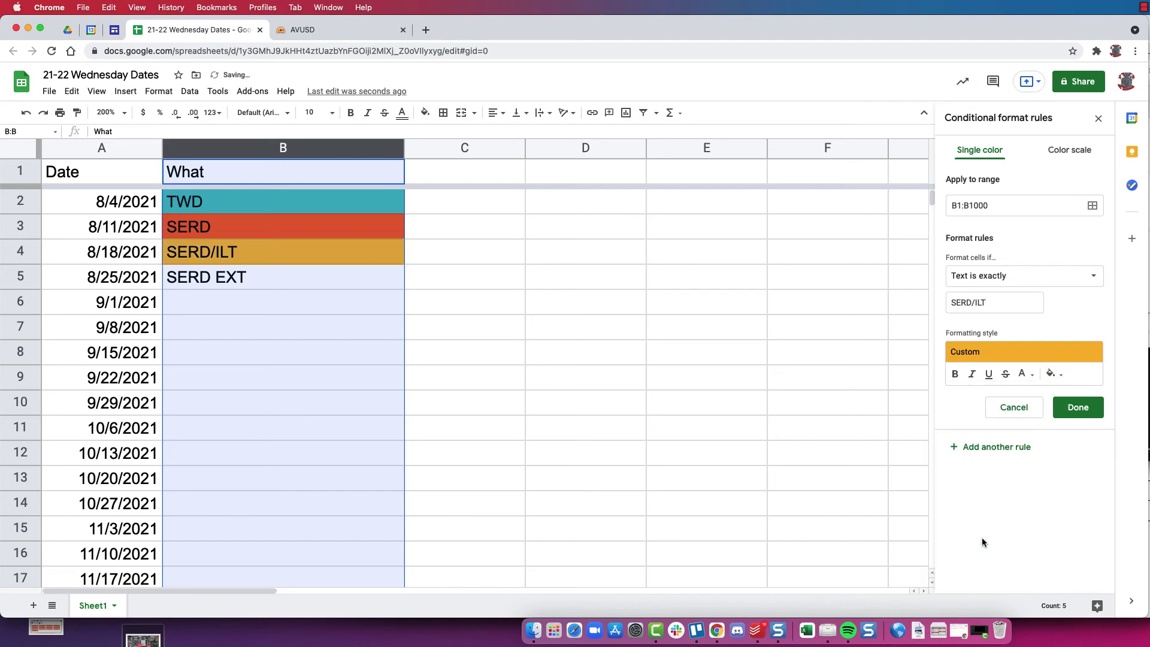
left_click(1078, 407)
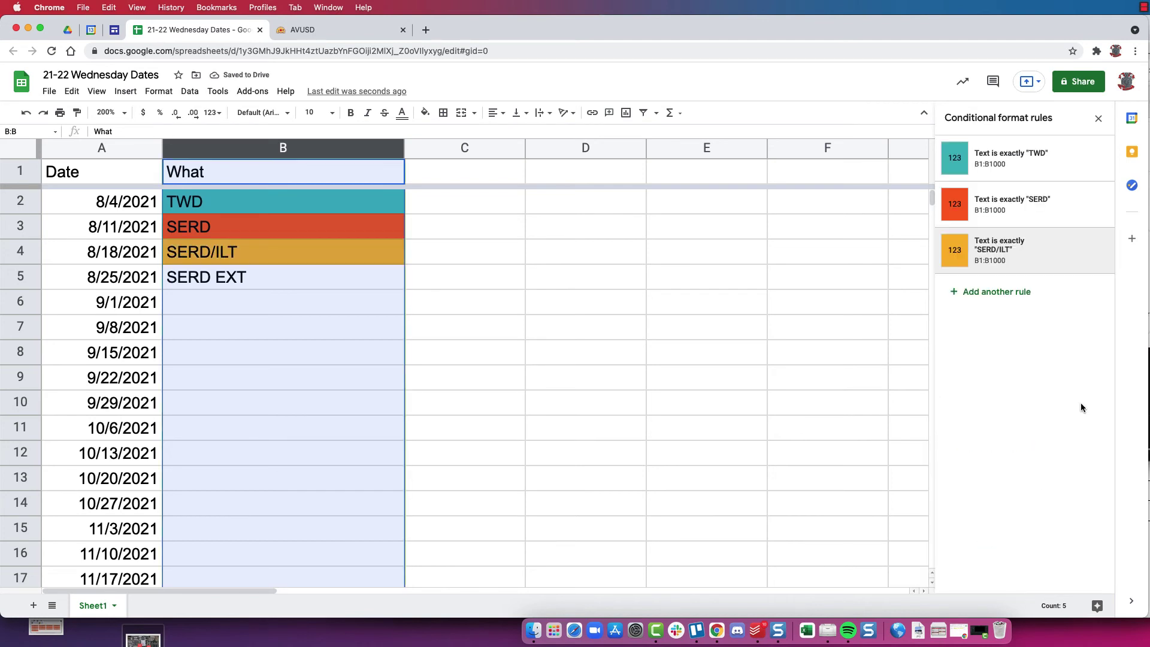
- Add a rule giving column B cells whose text is exactly SERD EXT a red theme fill, and save it
left_click(993, 293)
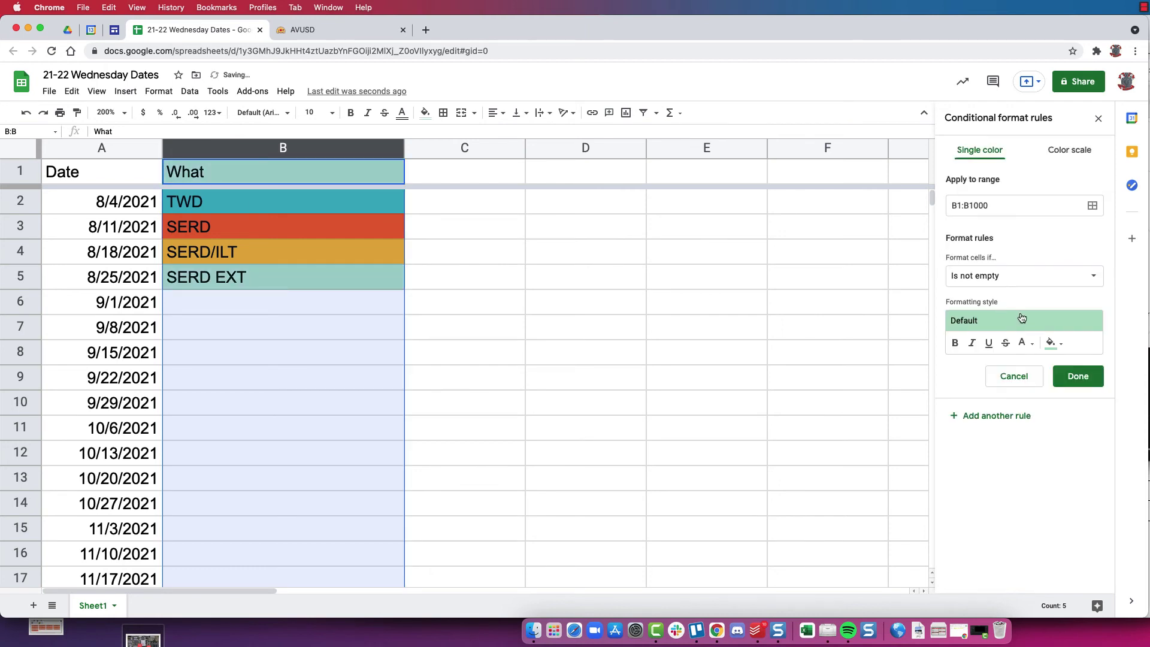
left_click(1016, 278)
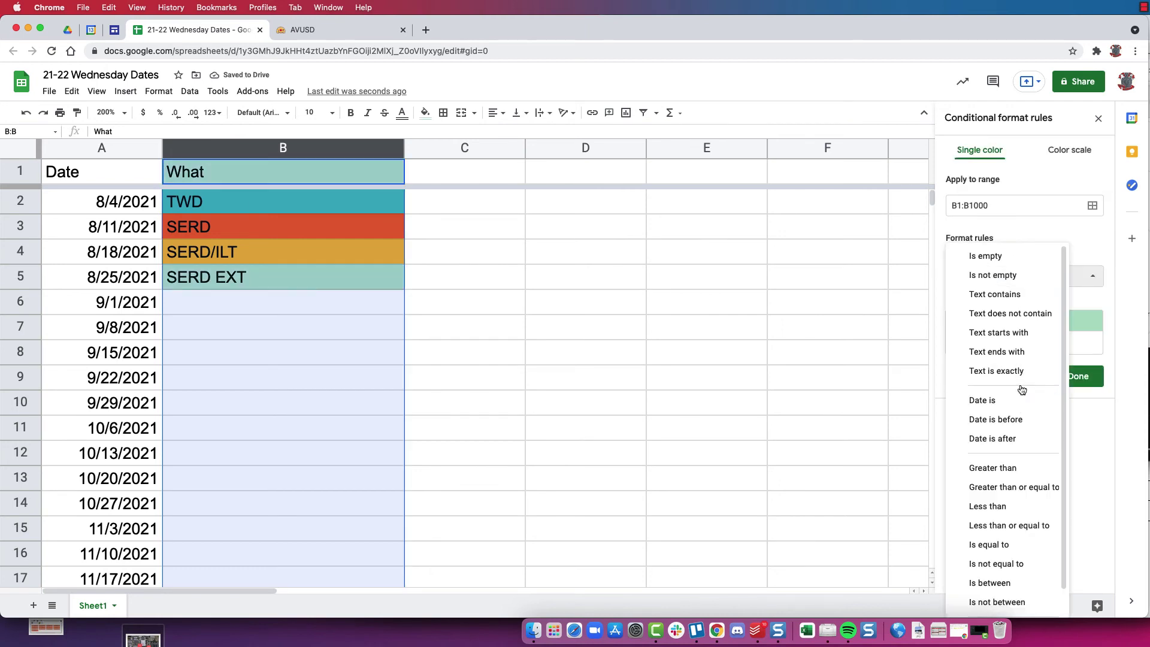
left_click(1015, 371)
left_click(998, 299)
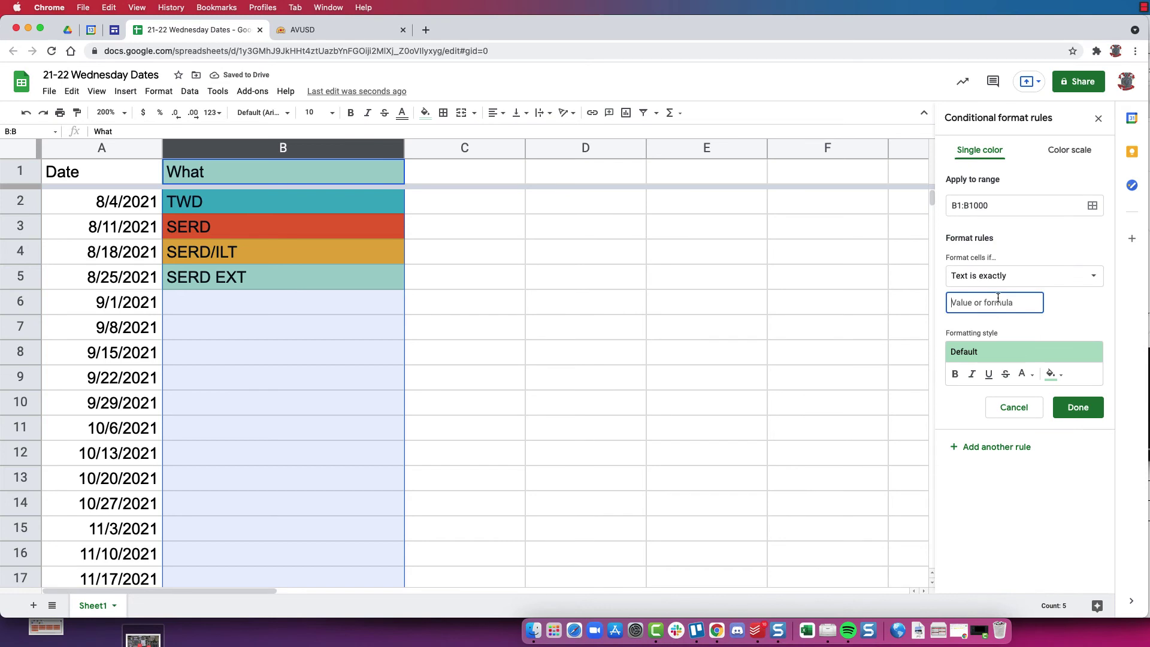
type("SERD EXT")
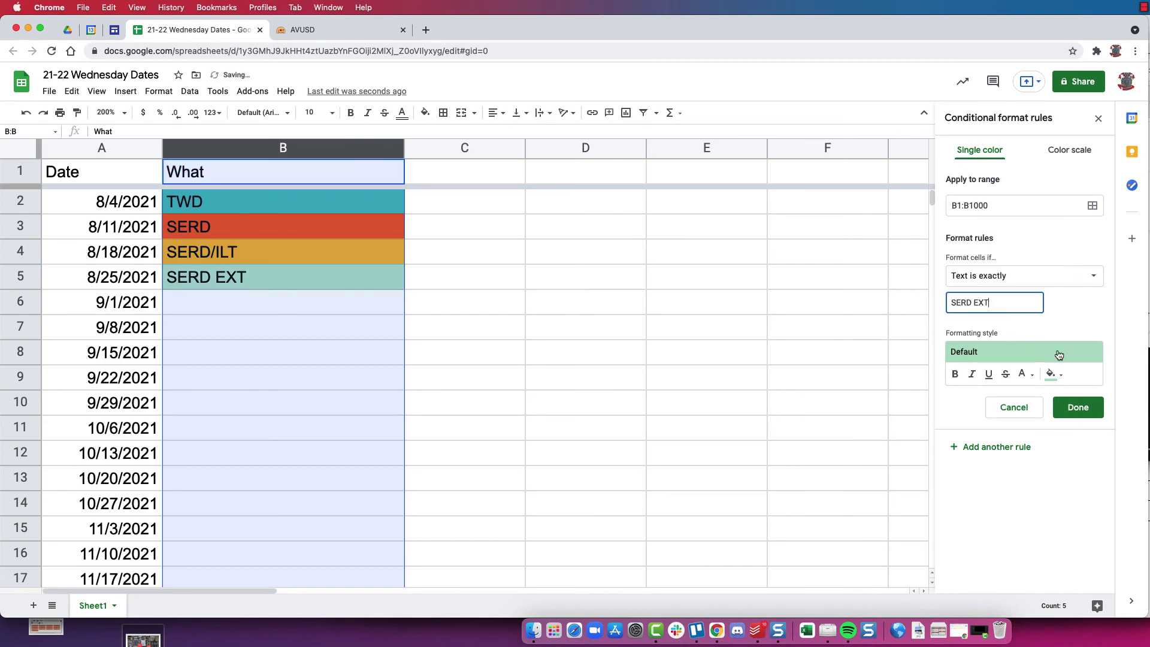
left_click(1052, 374)
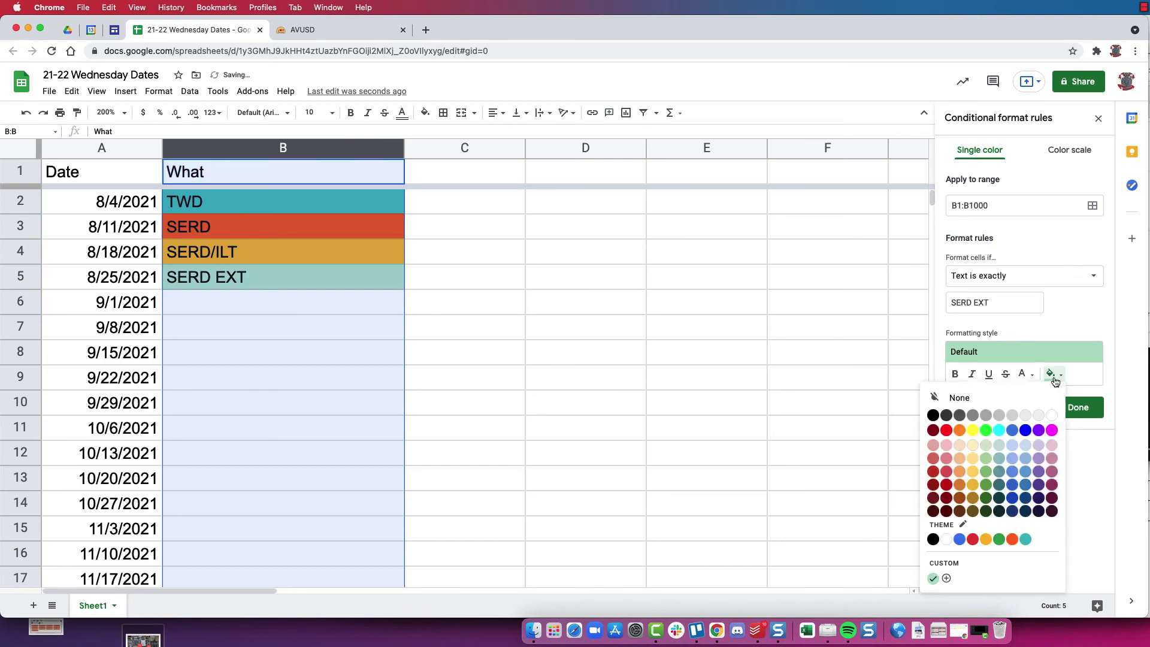
left_click(973, 539)
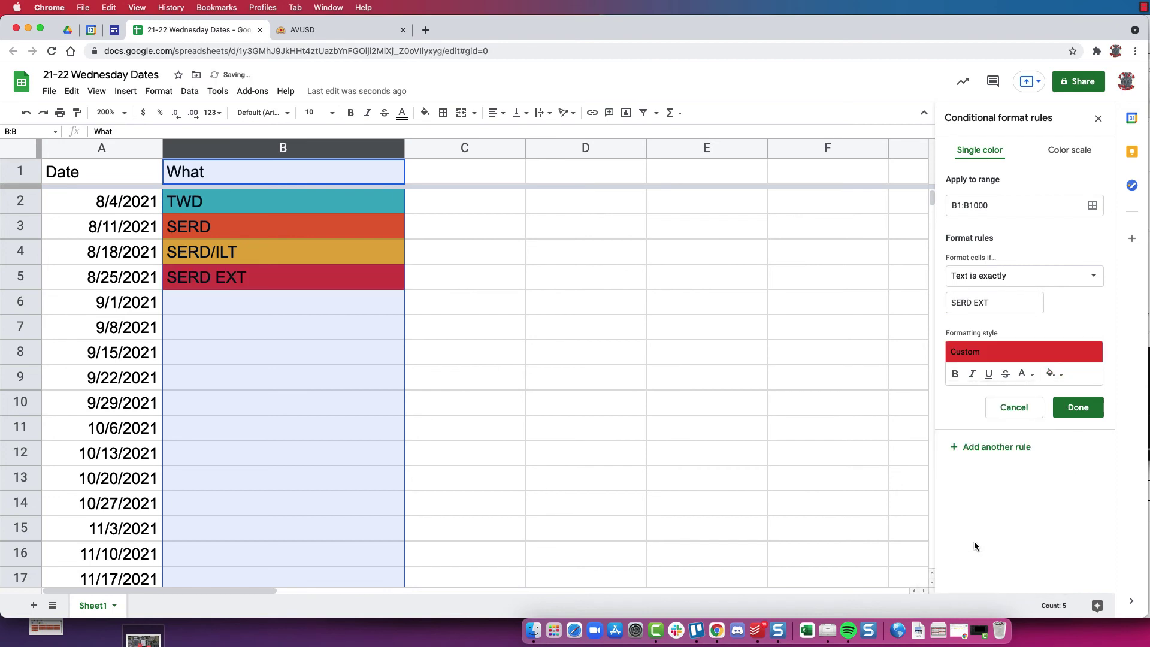
left_click(1077, 408)
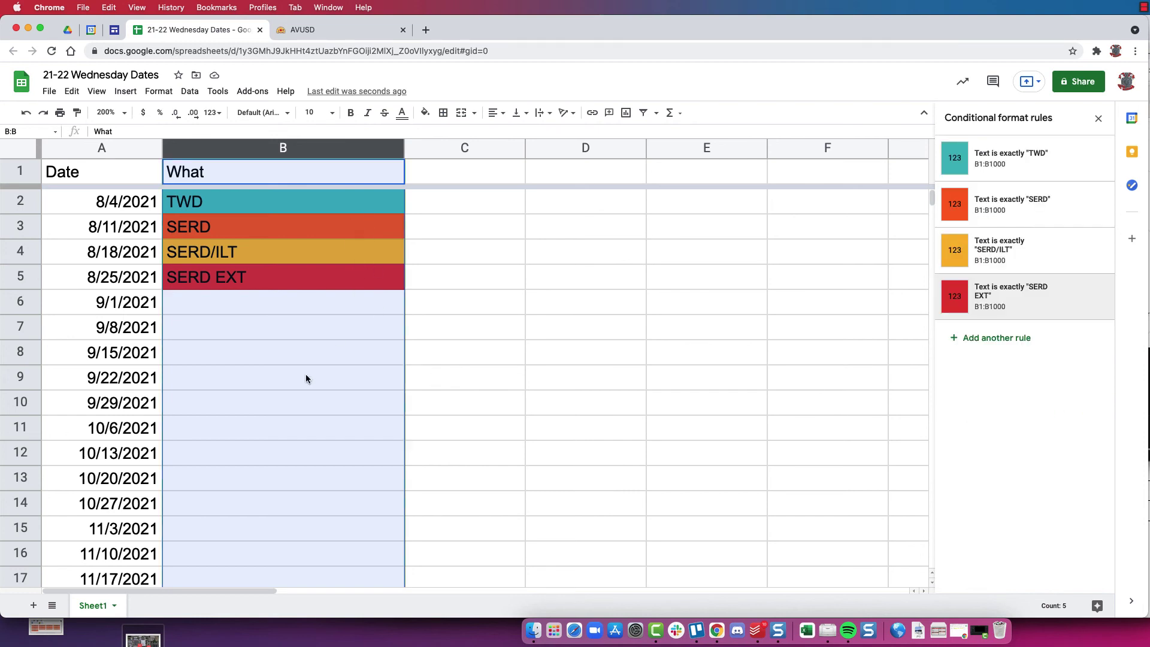
- Enter TWD in B11, beside the date 10/6/2021, to try out the color rules
left_click(274, 439)
type("TWD")
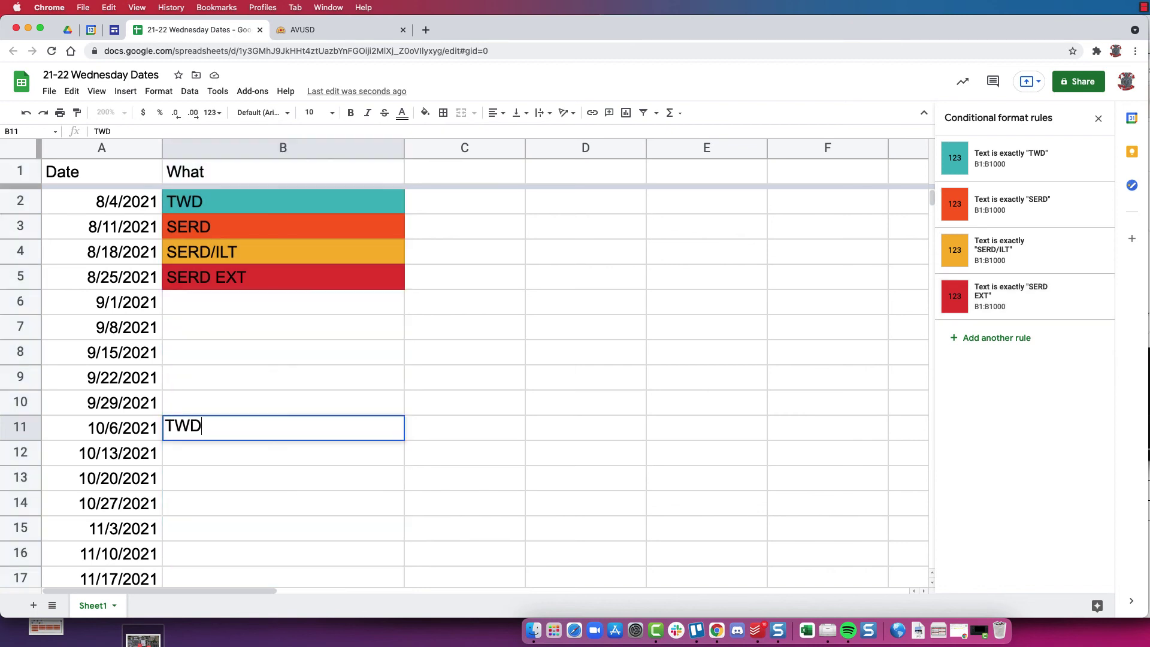
key("Return")
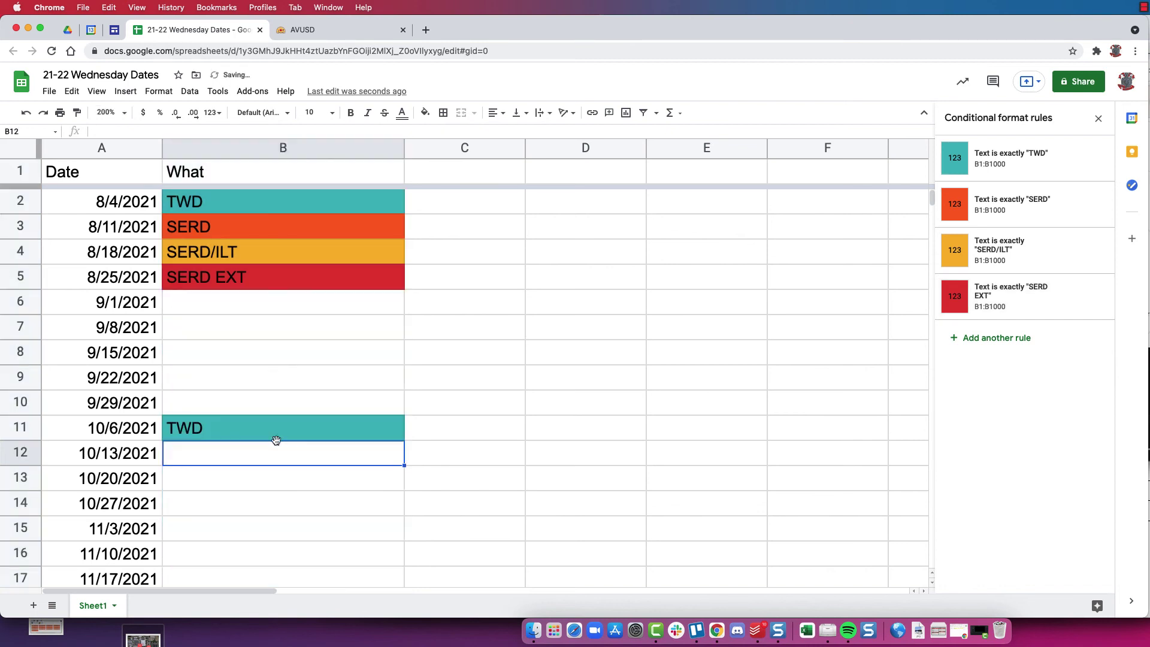